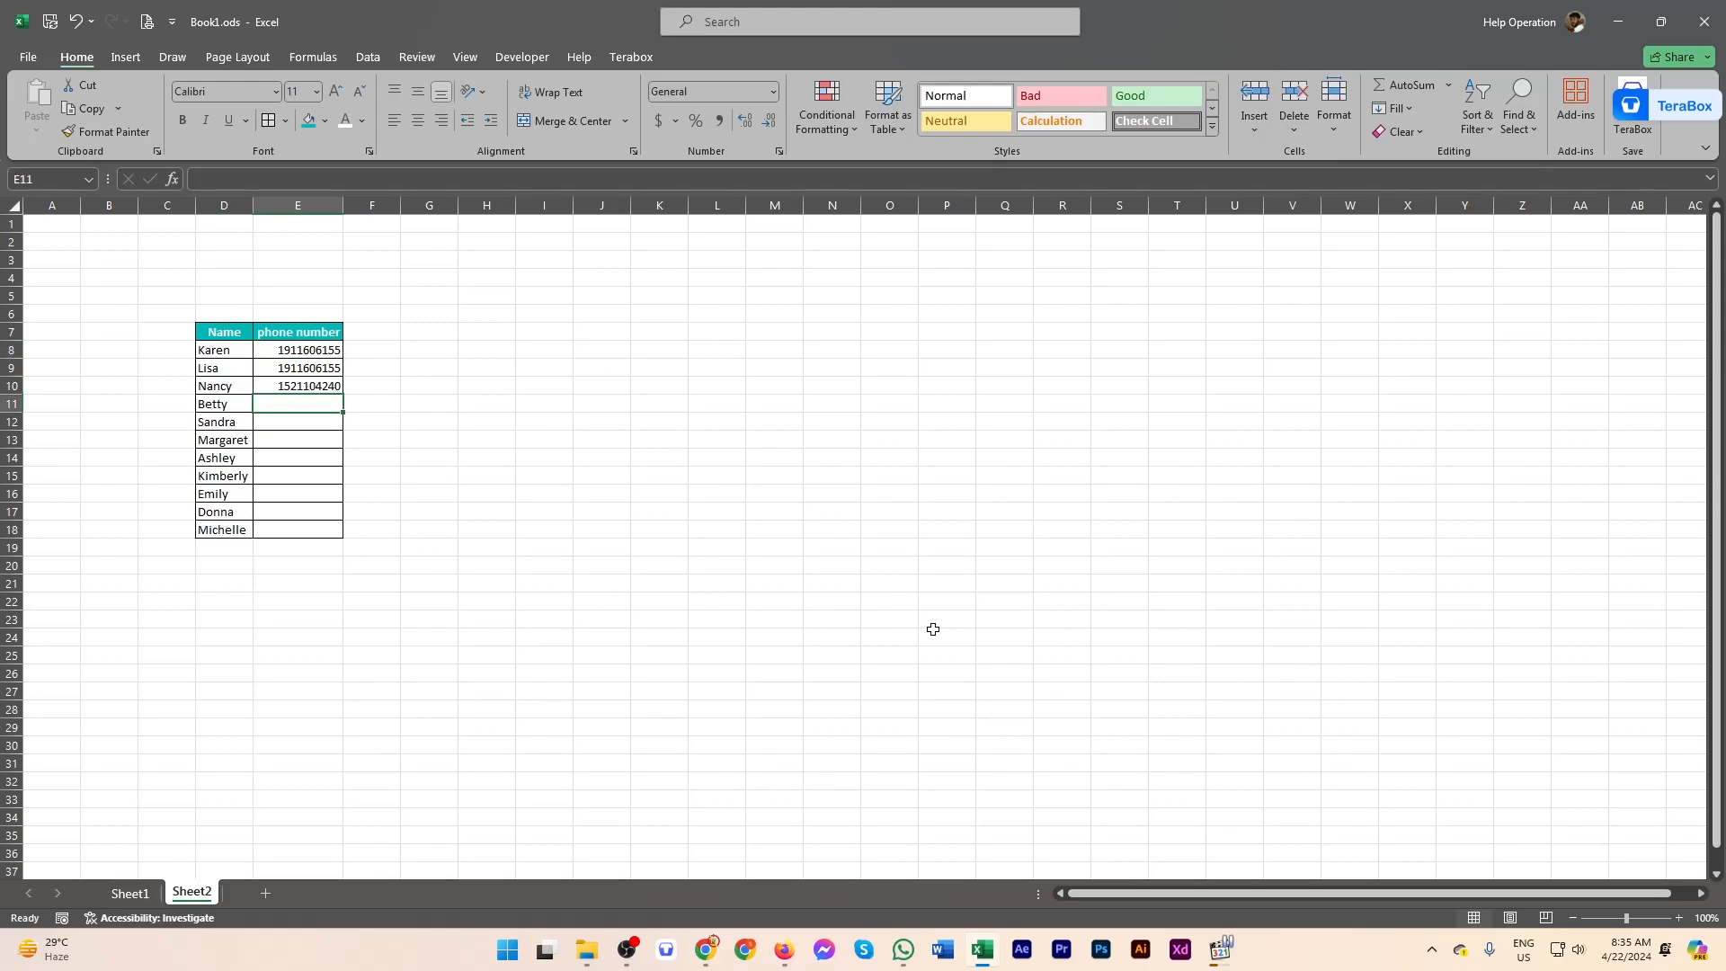
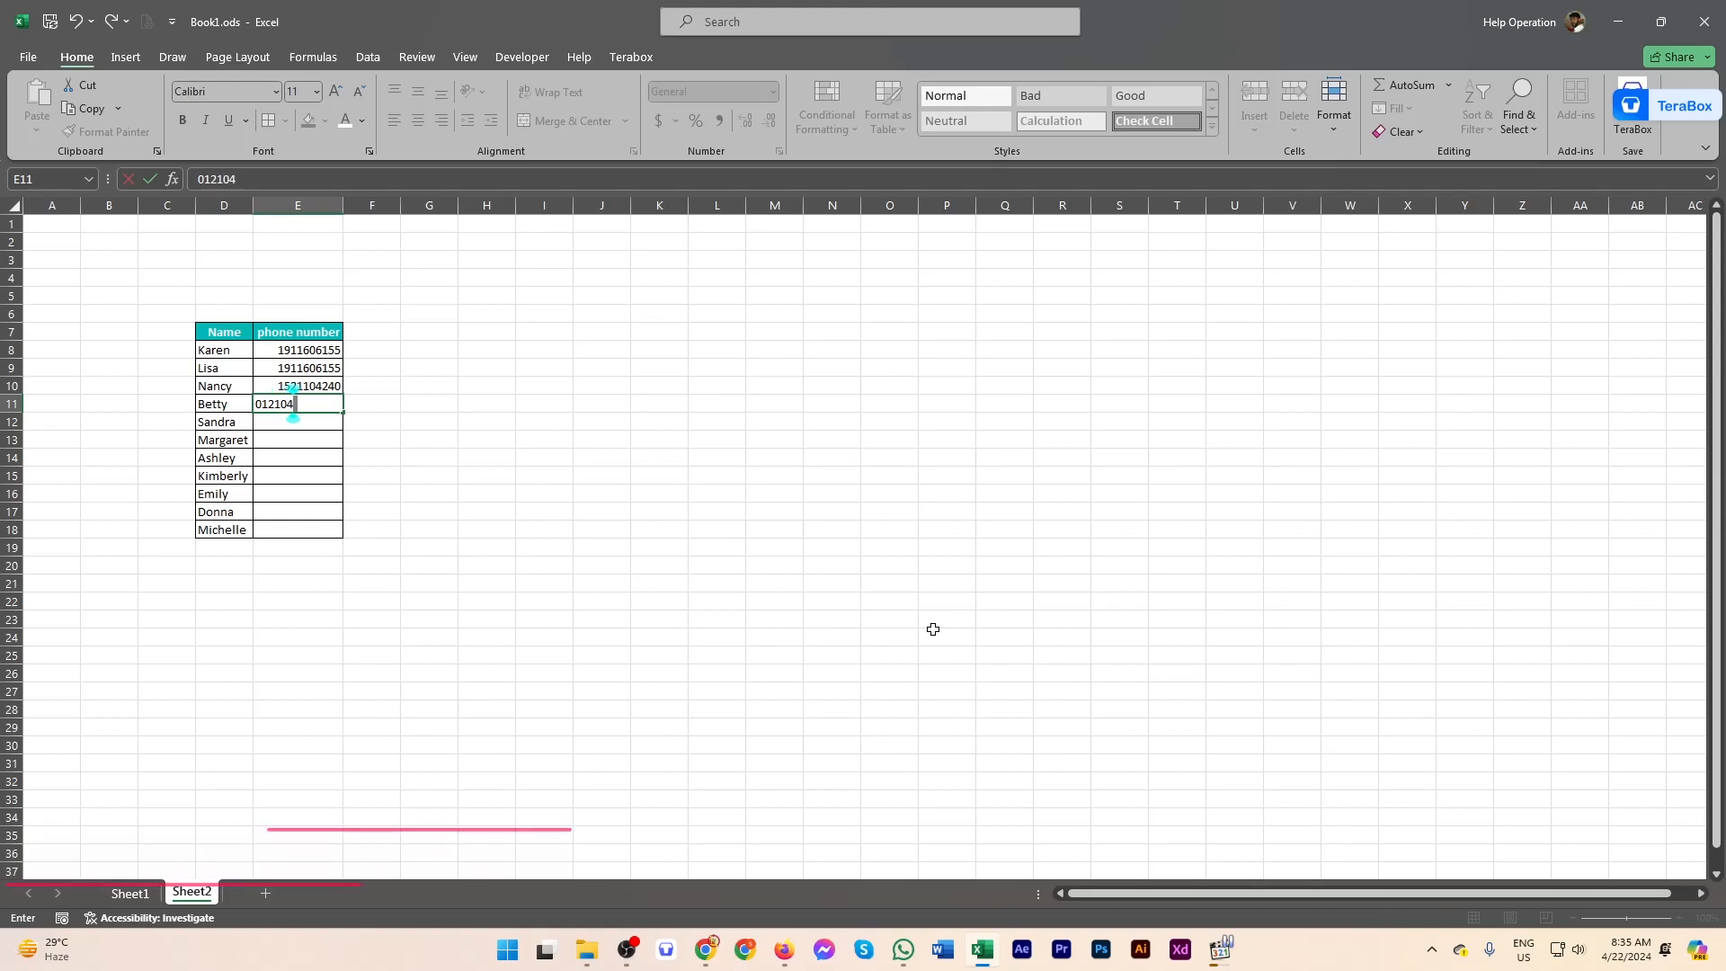
Step: Enter phone numbers in E11, E12 and E13; the last two are typed with hyphens and spaces
key(Return)
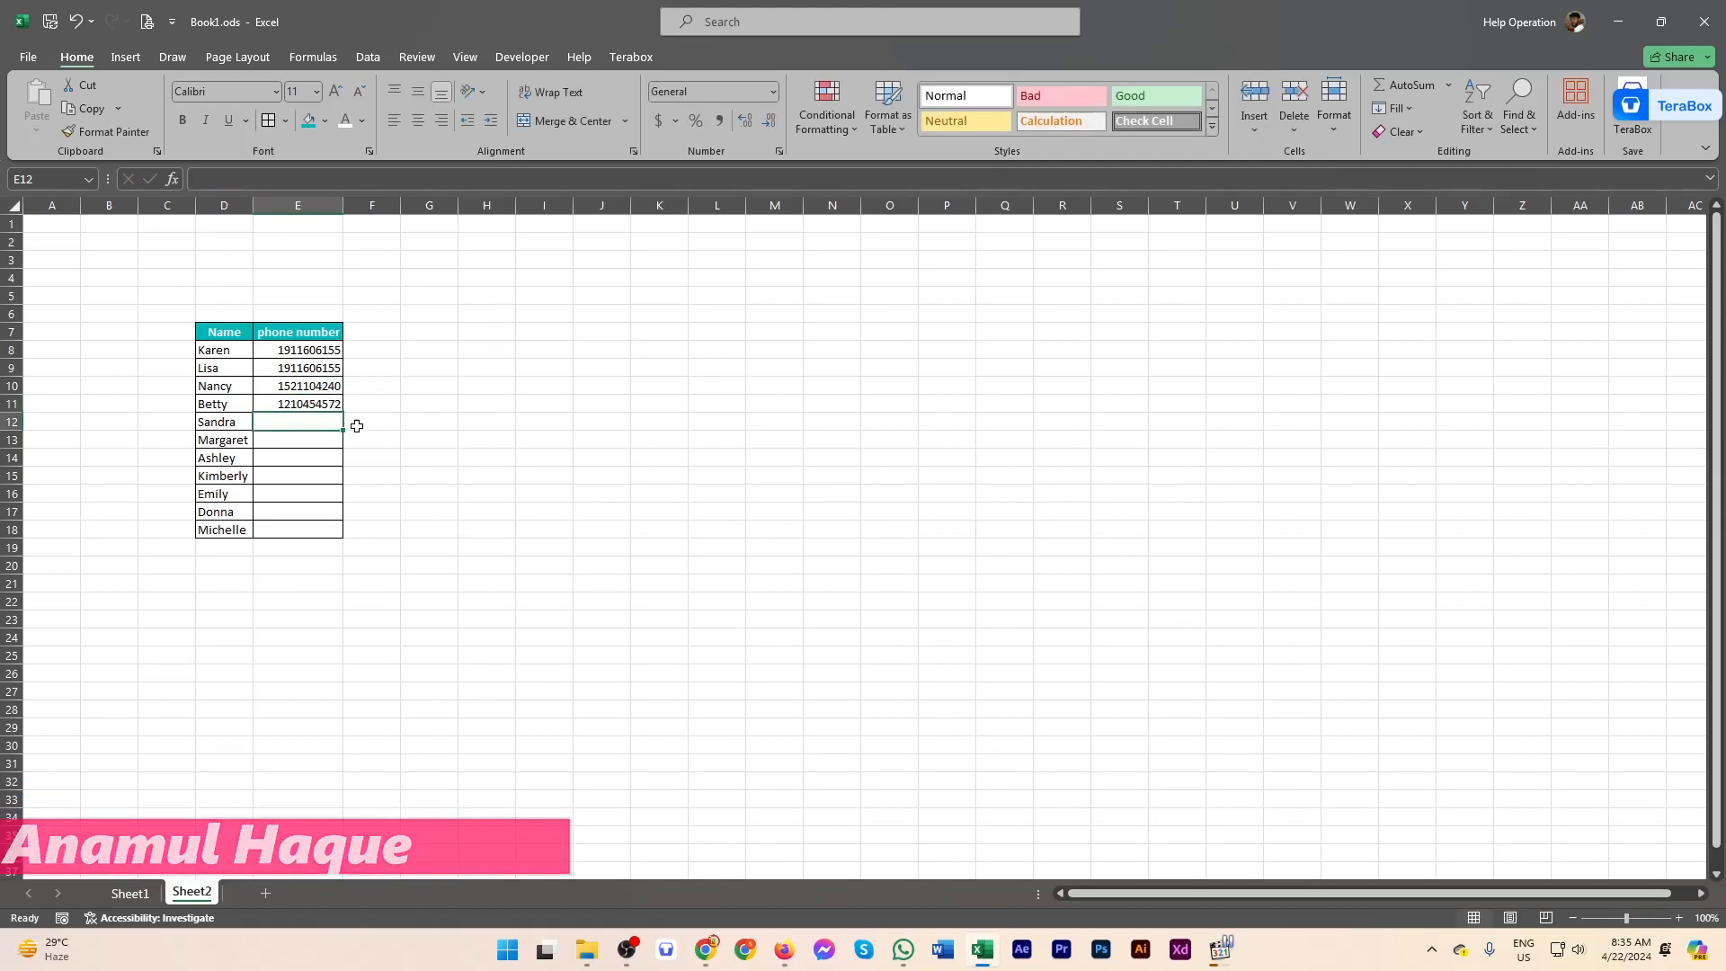
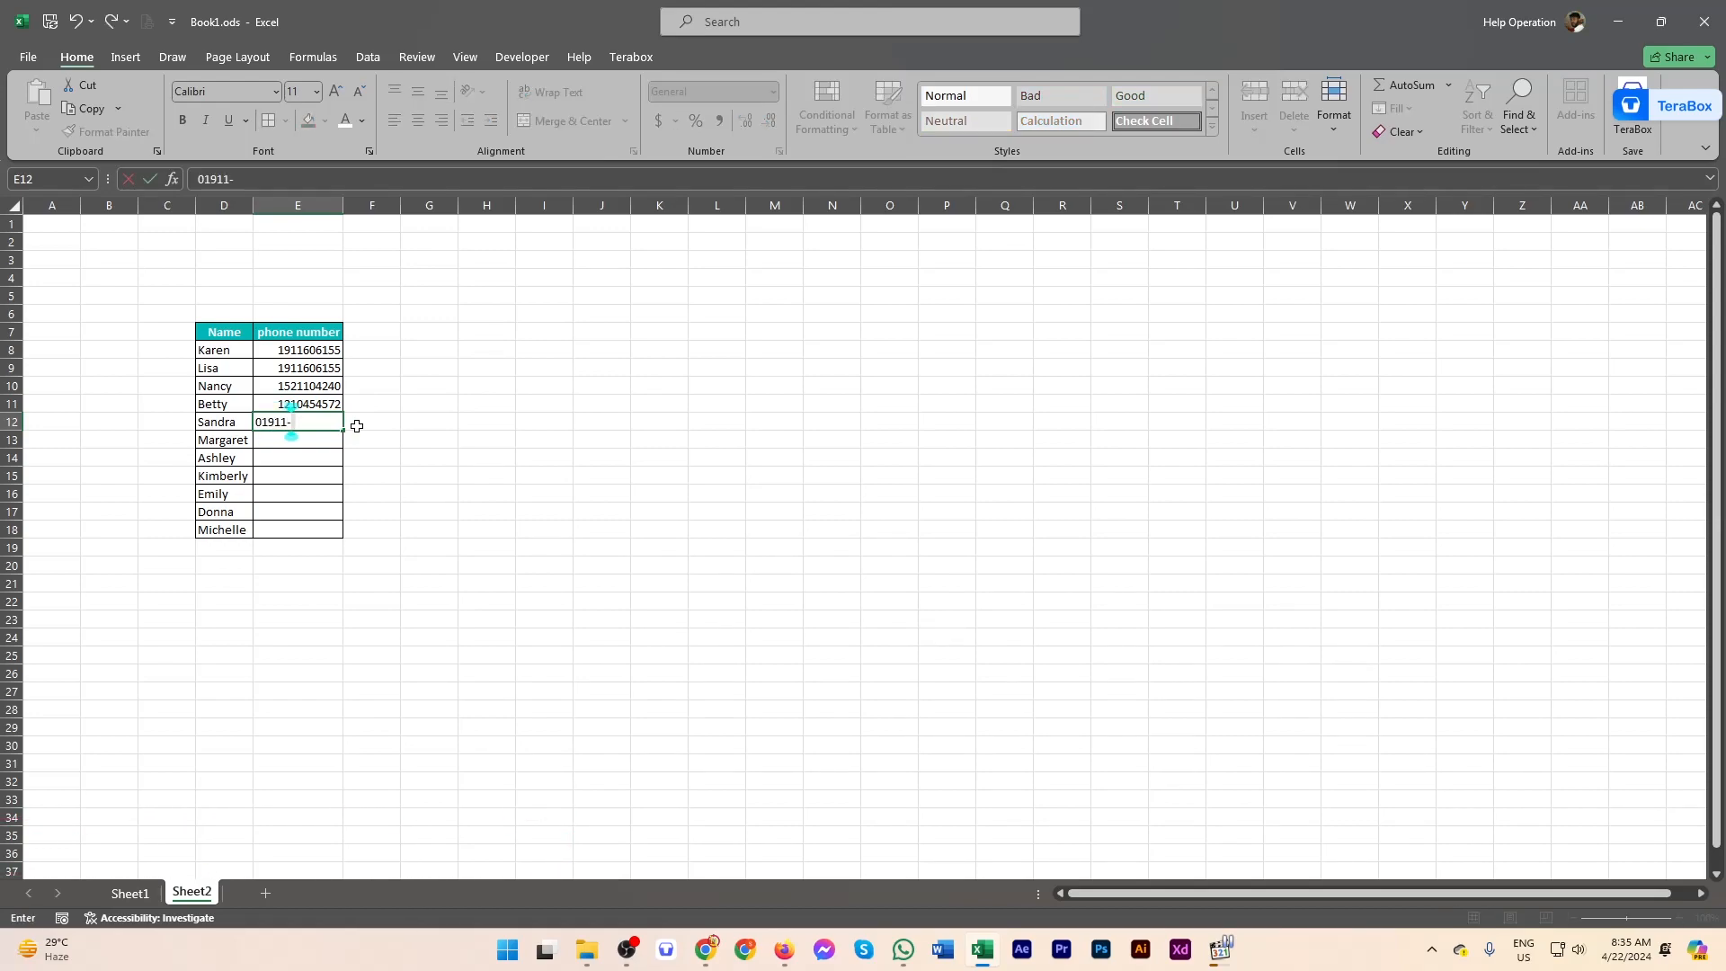
key(Return)
click(313, 423)
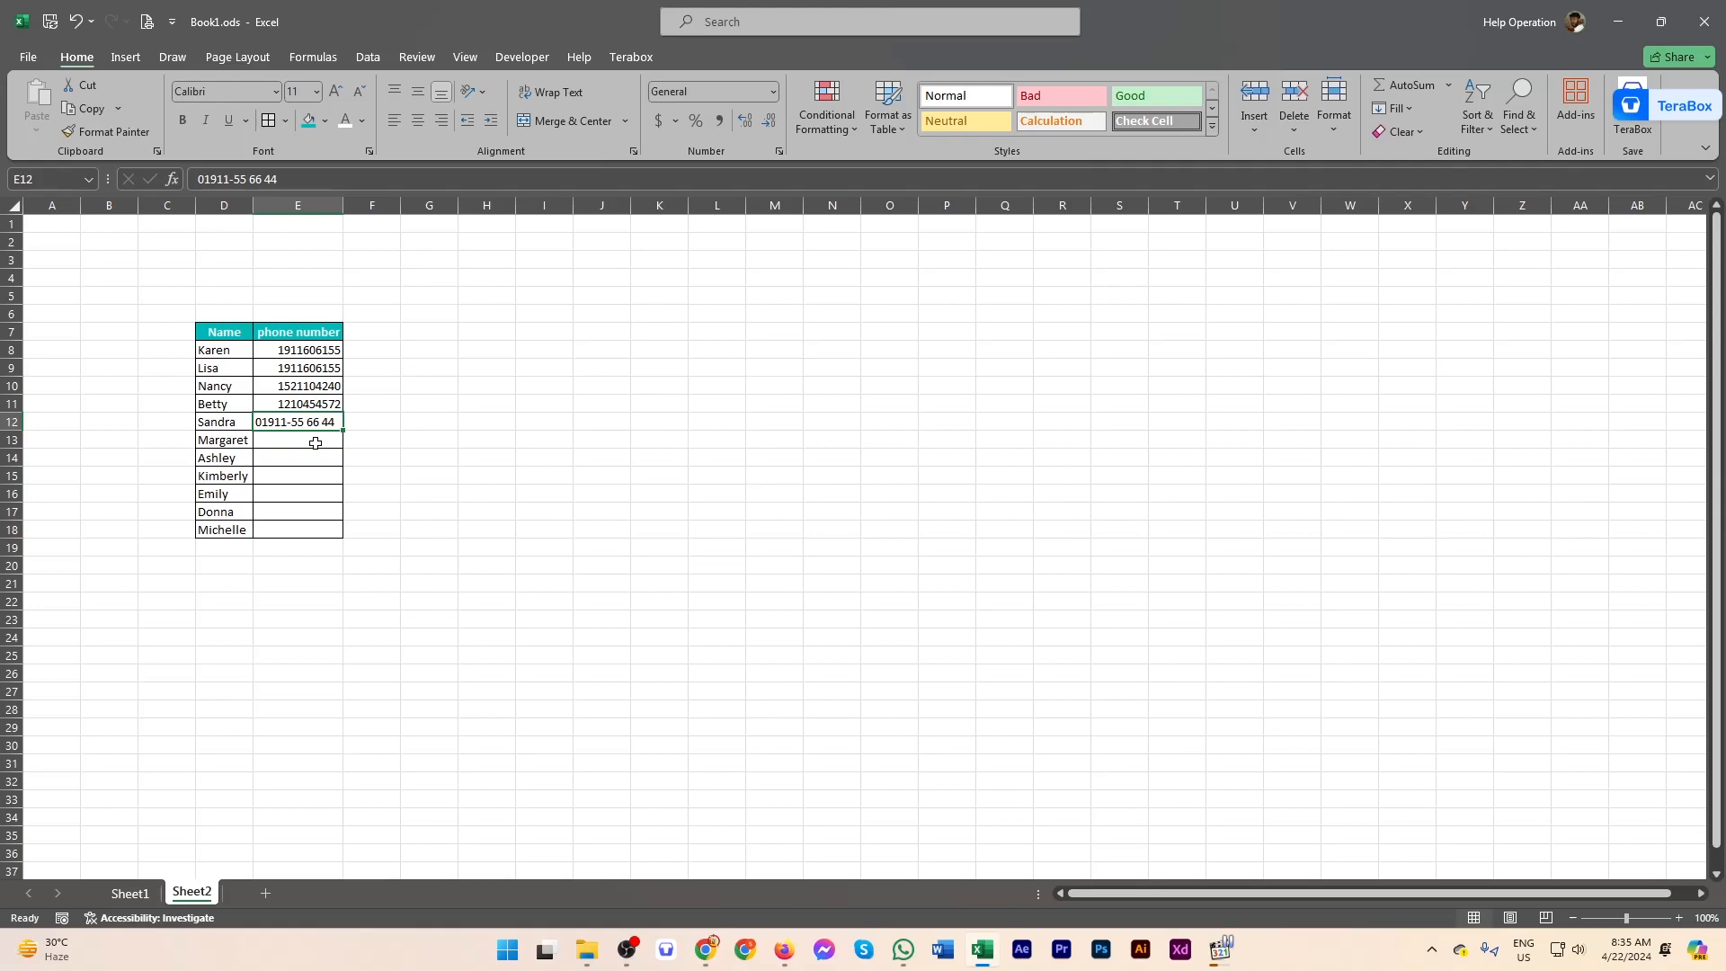
click(315, 443)
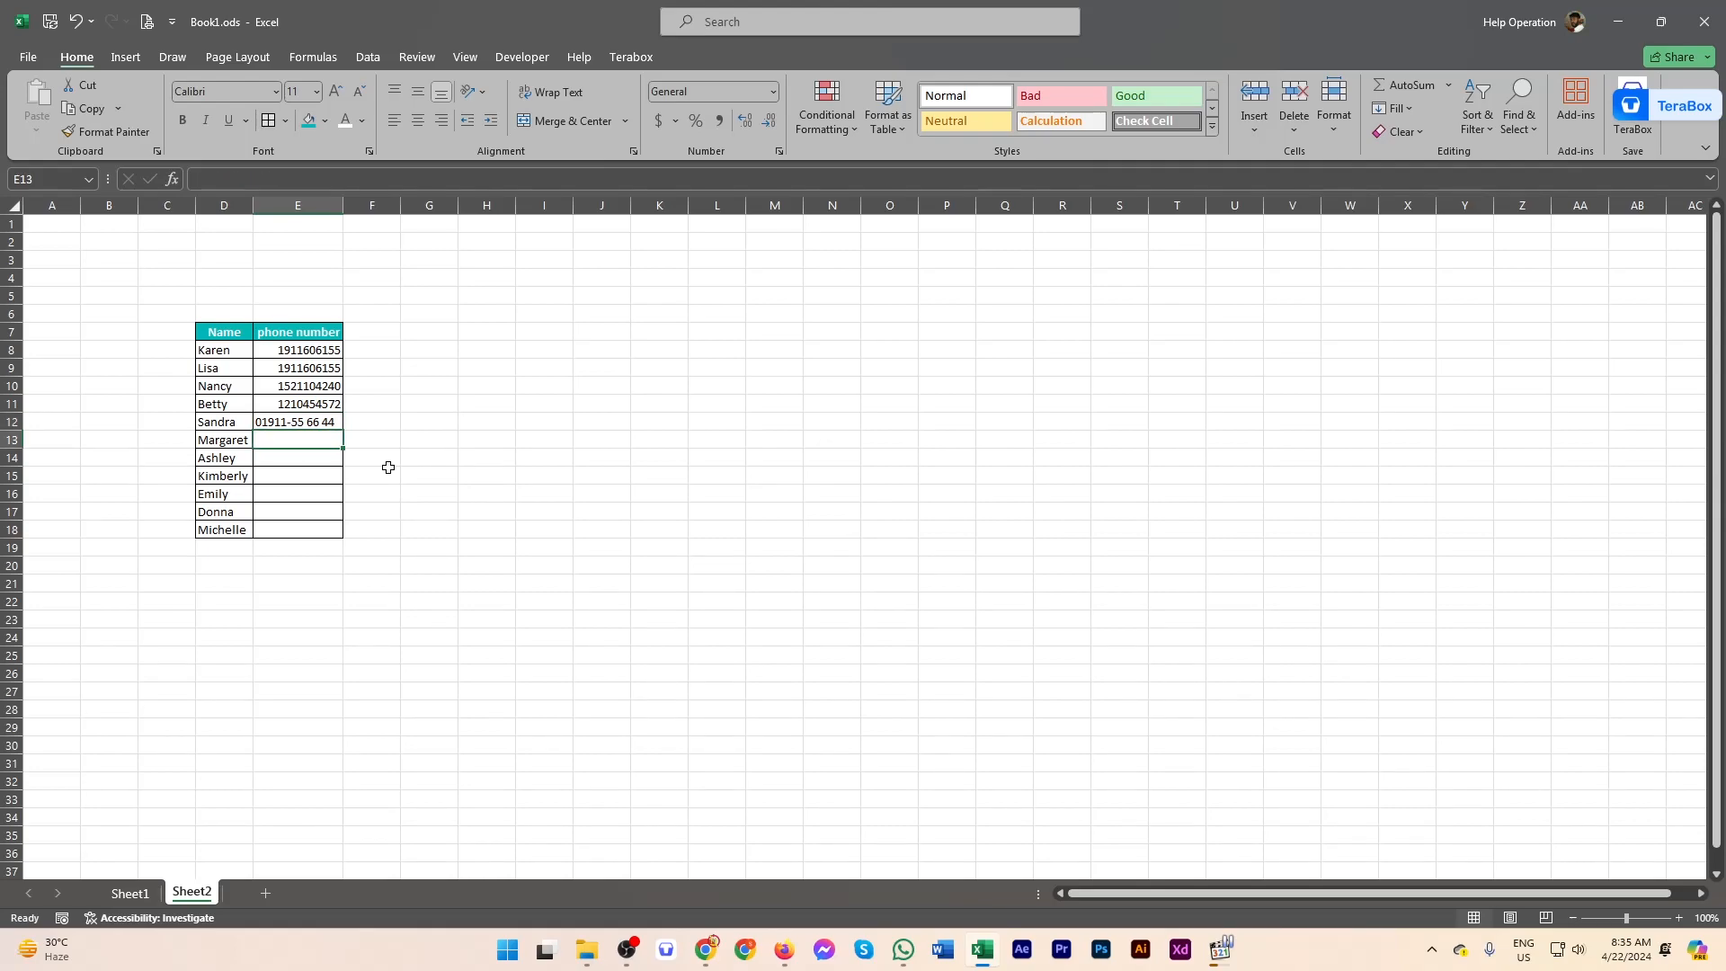
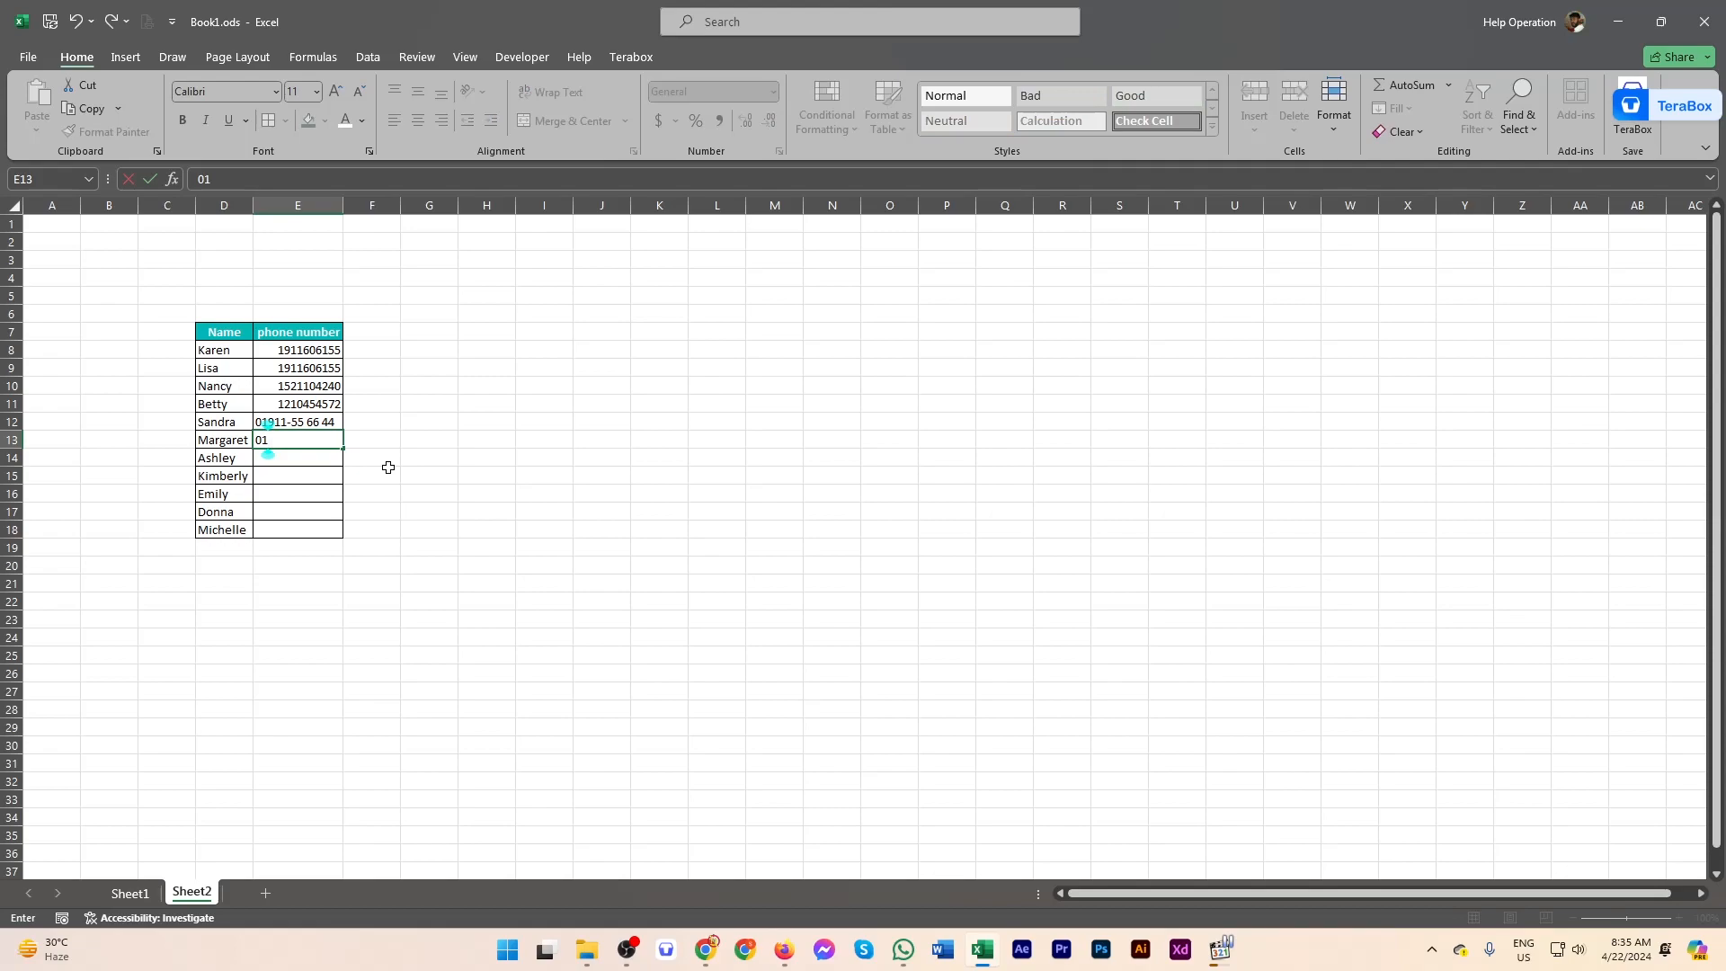
key(Return)
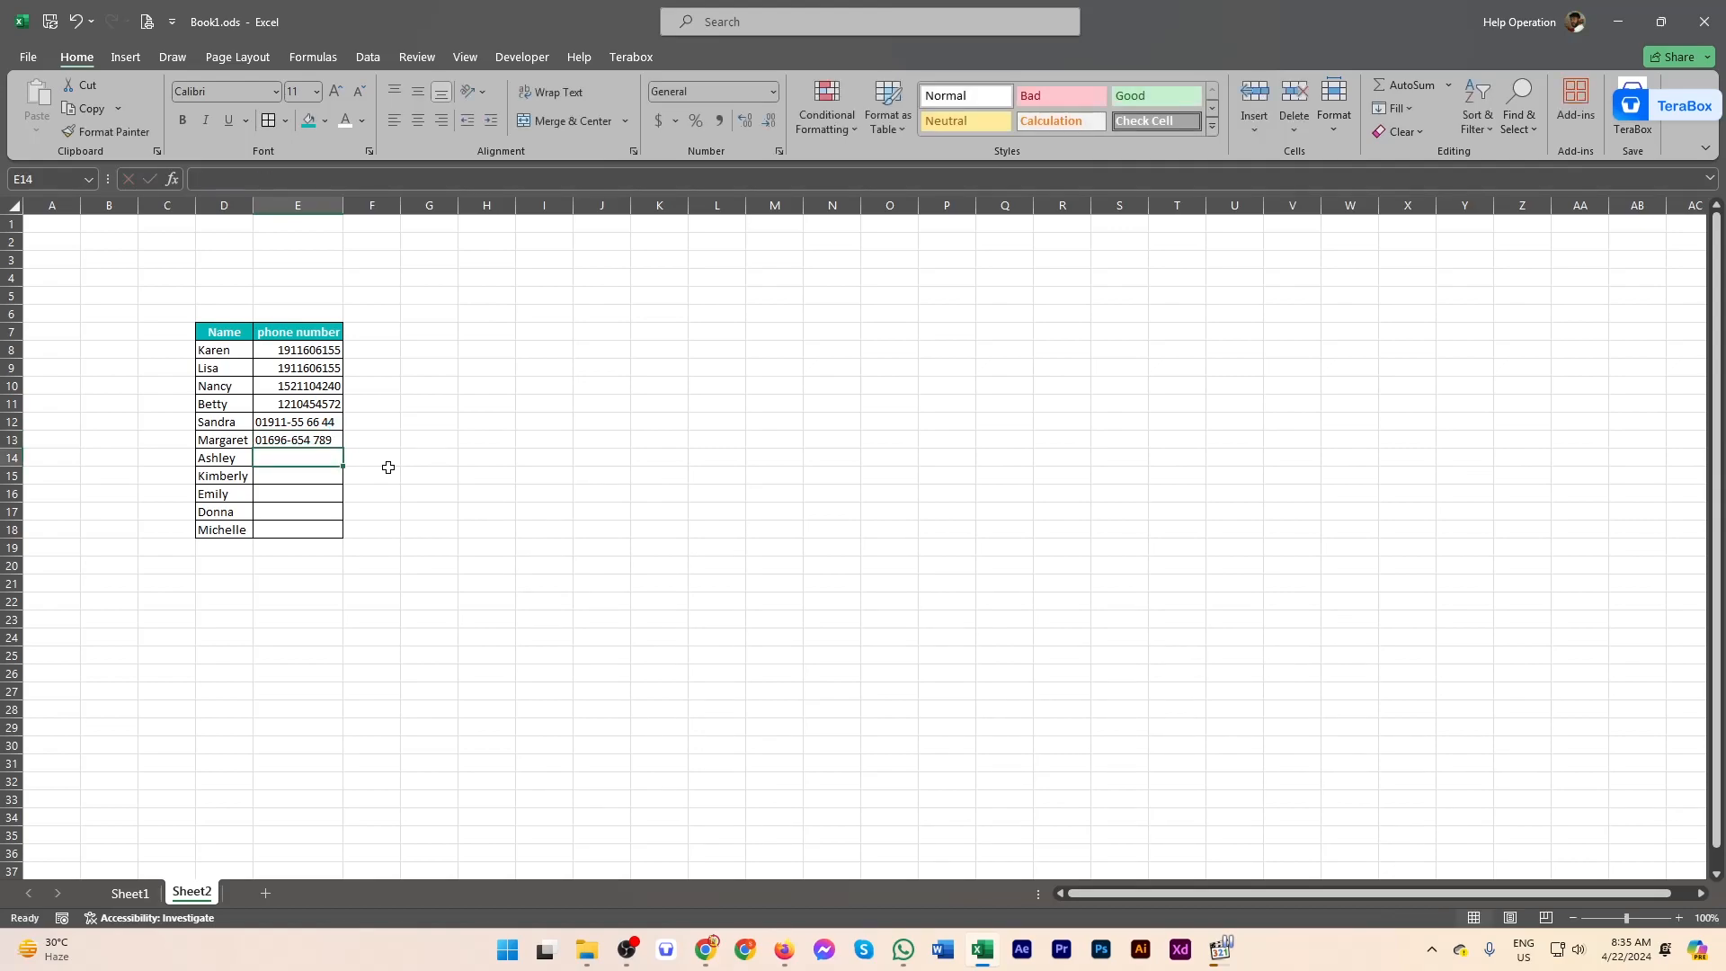
click(278, 440)
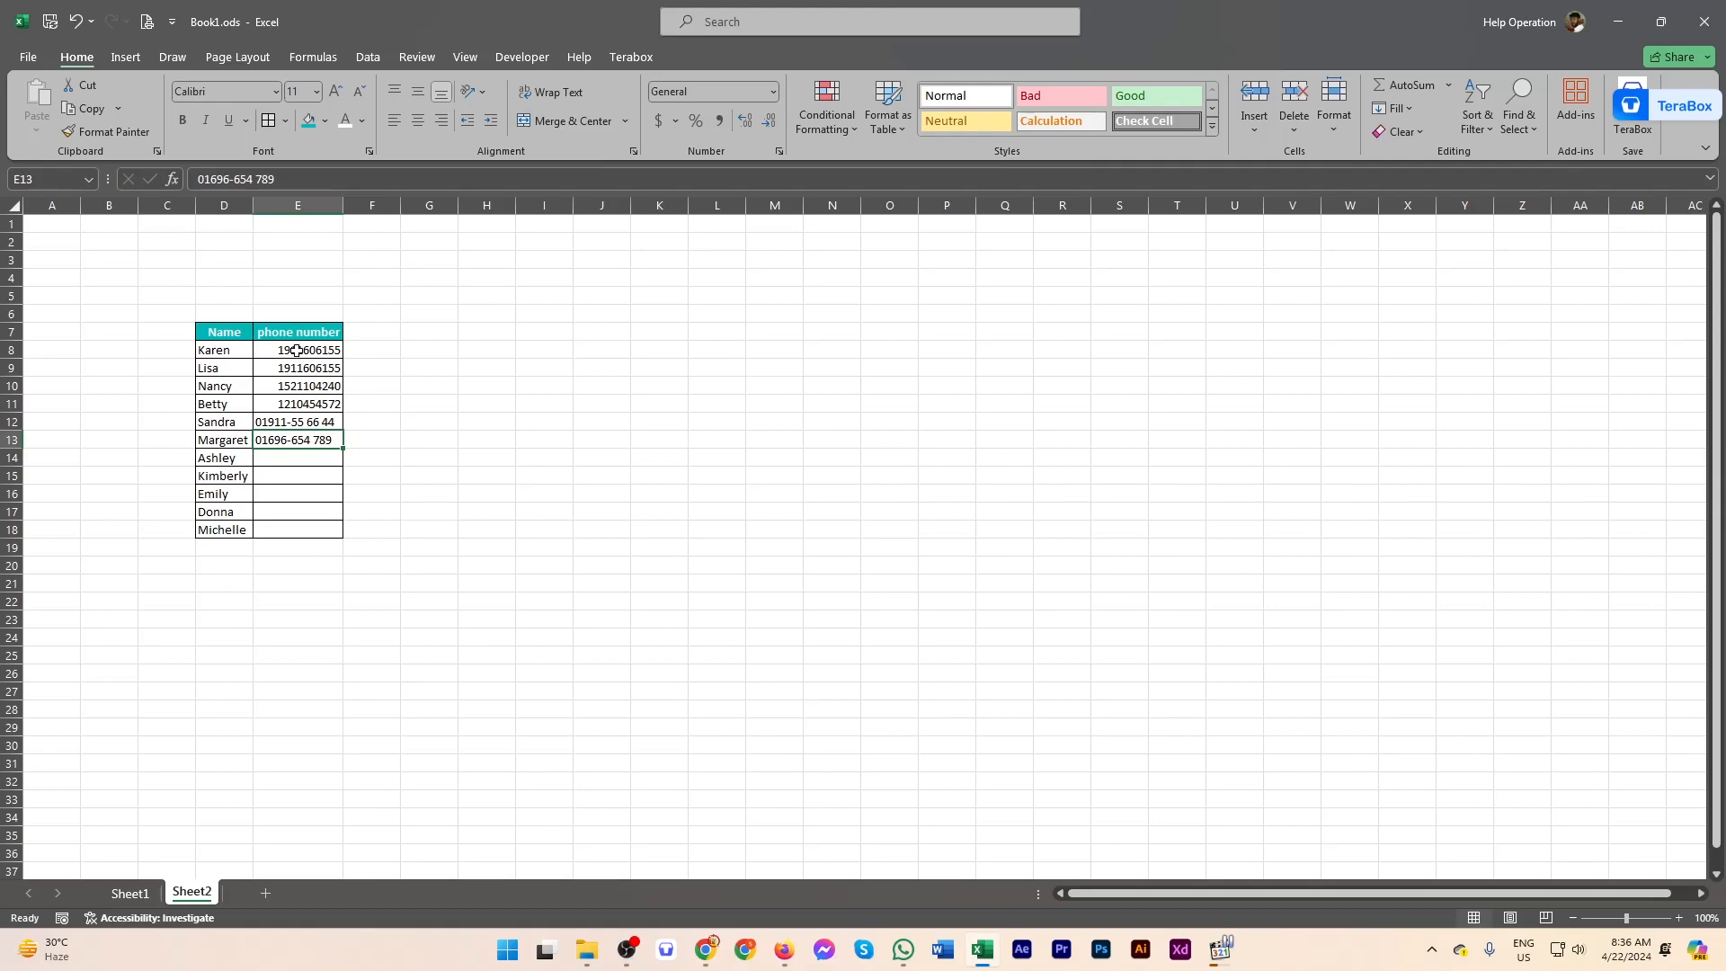
Step: Select the phone column E8:E18 and open the Format Cells dialog
drag(296, 351, 278, 442)
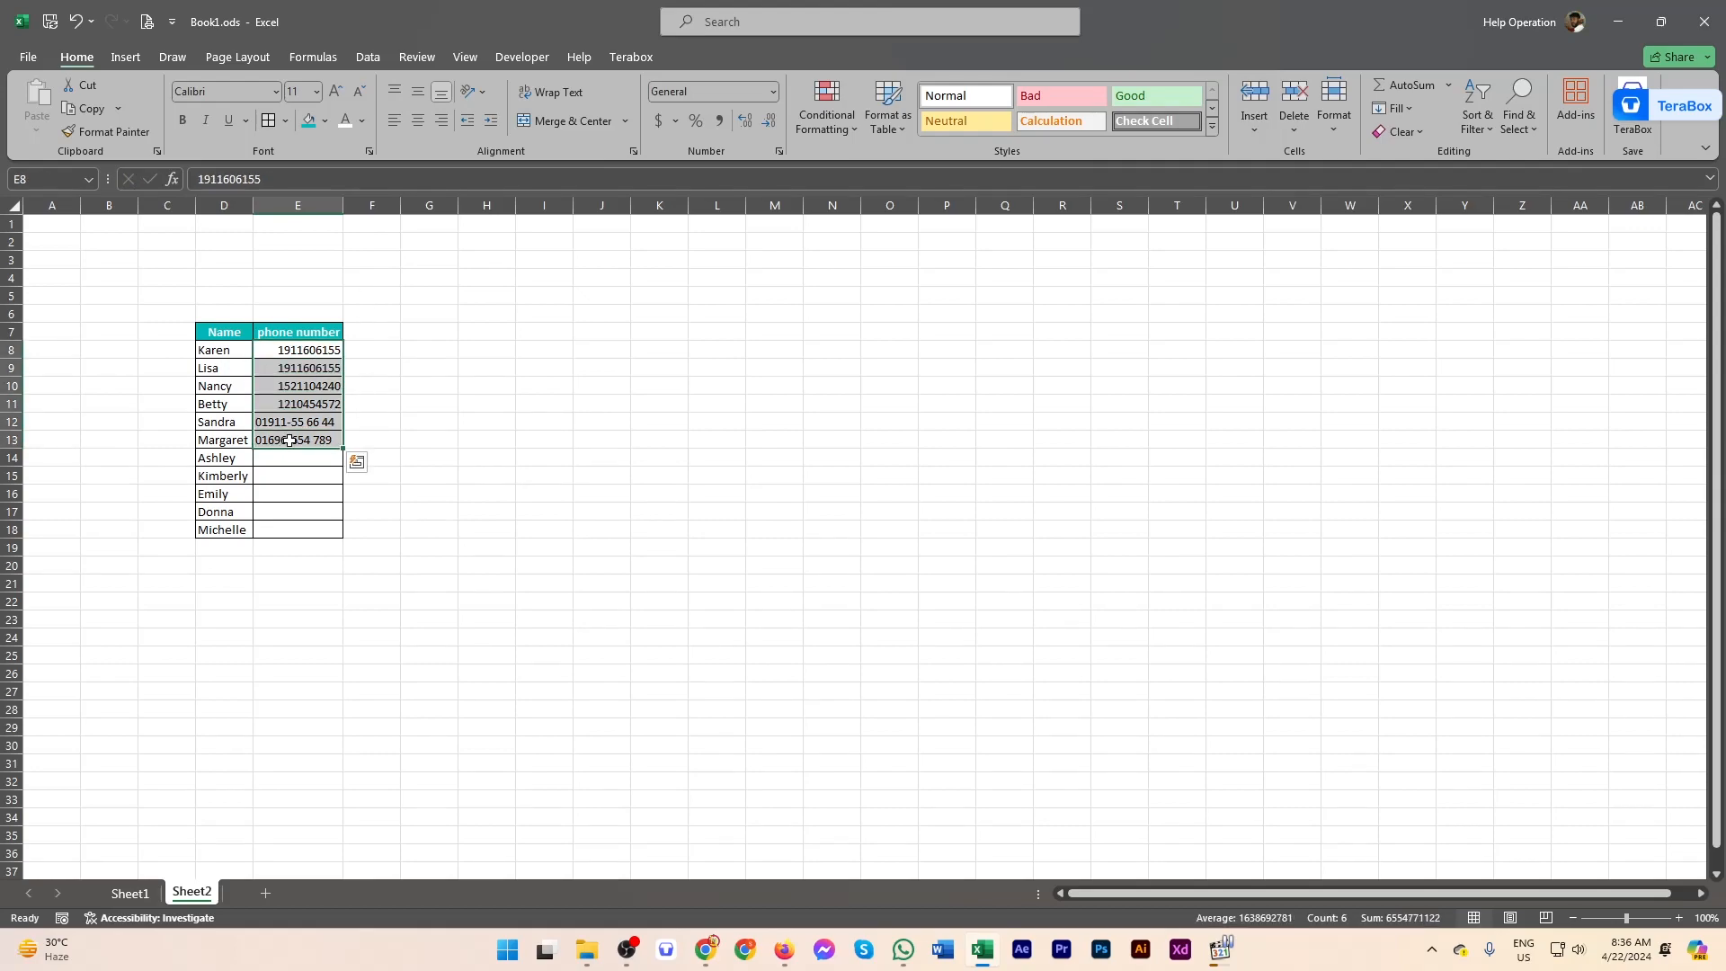
click(299, 490)
drag(281, 349, 303, 531)
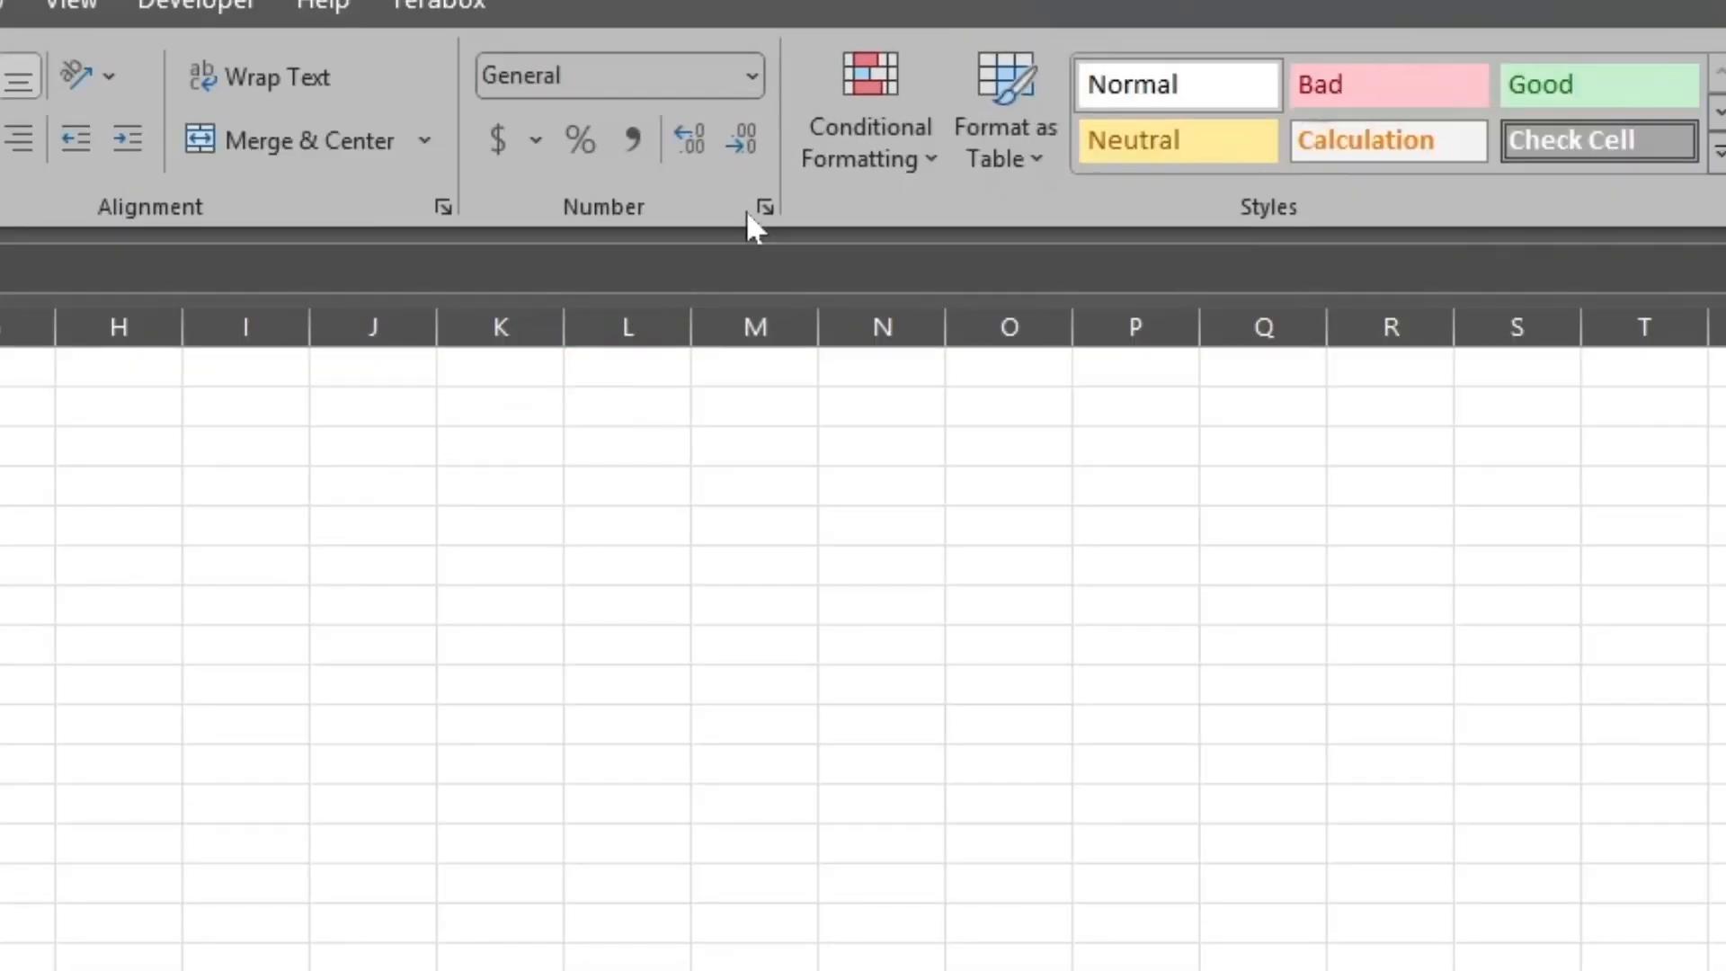
click(764, 206)
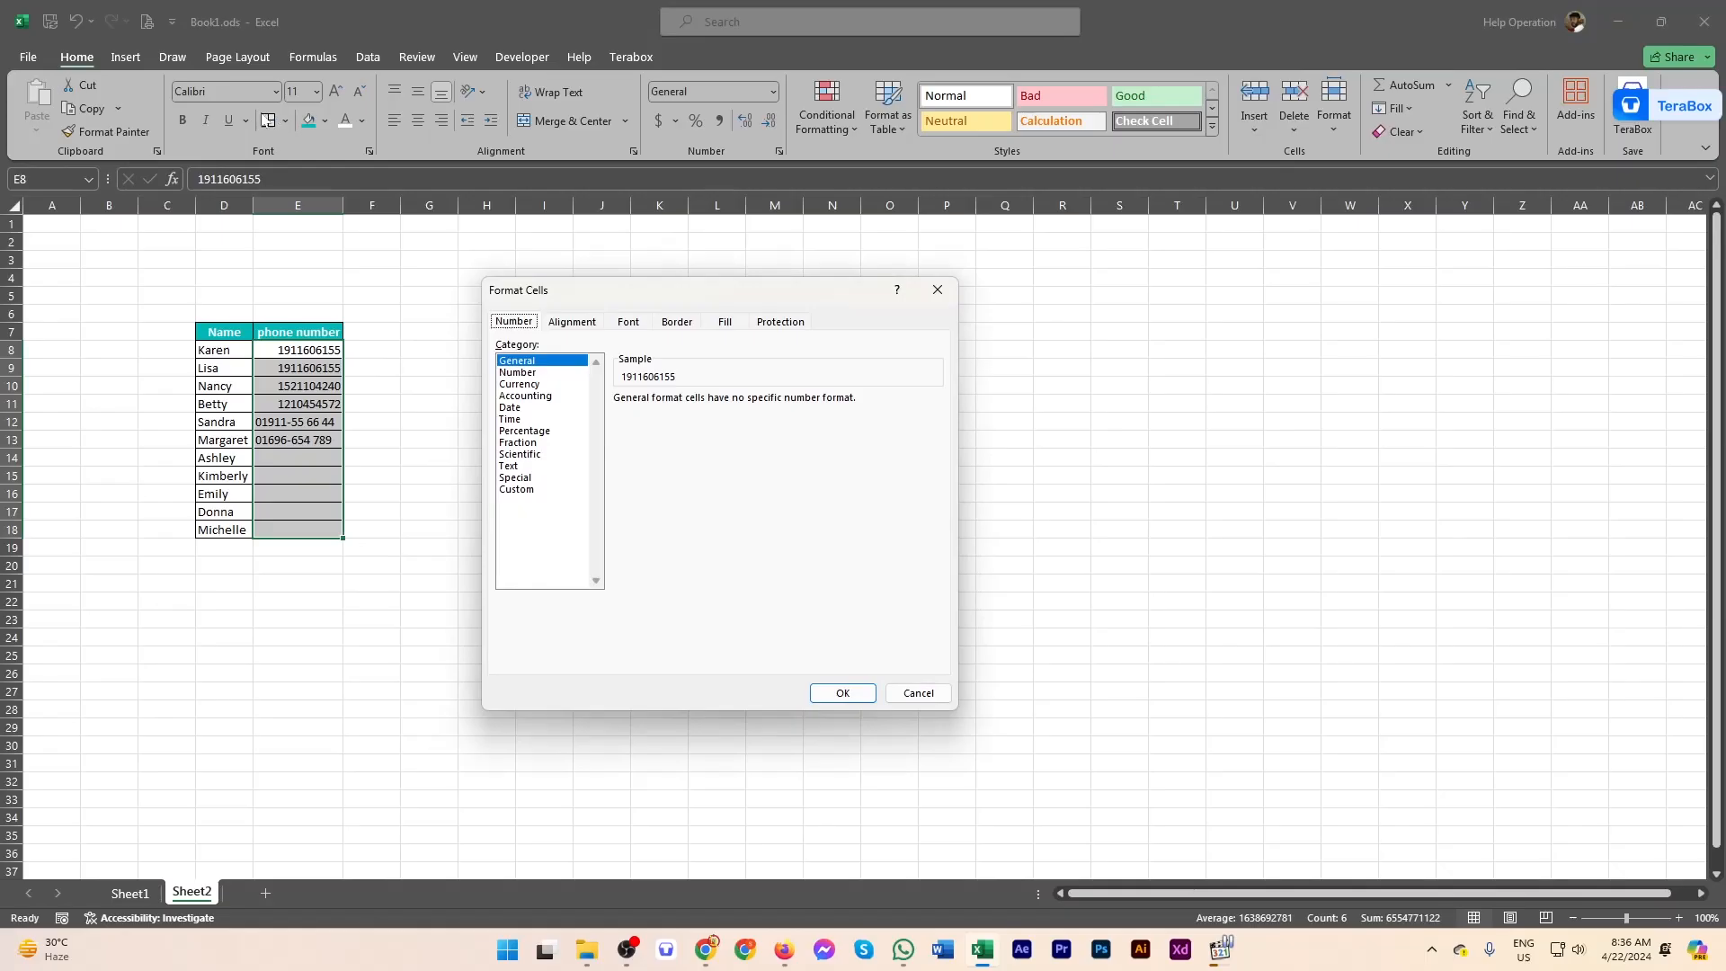
Step: Apply the Custom number format code 0####-## ## ## to E8:E18
click(517, 489)
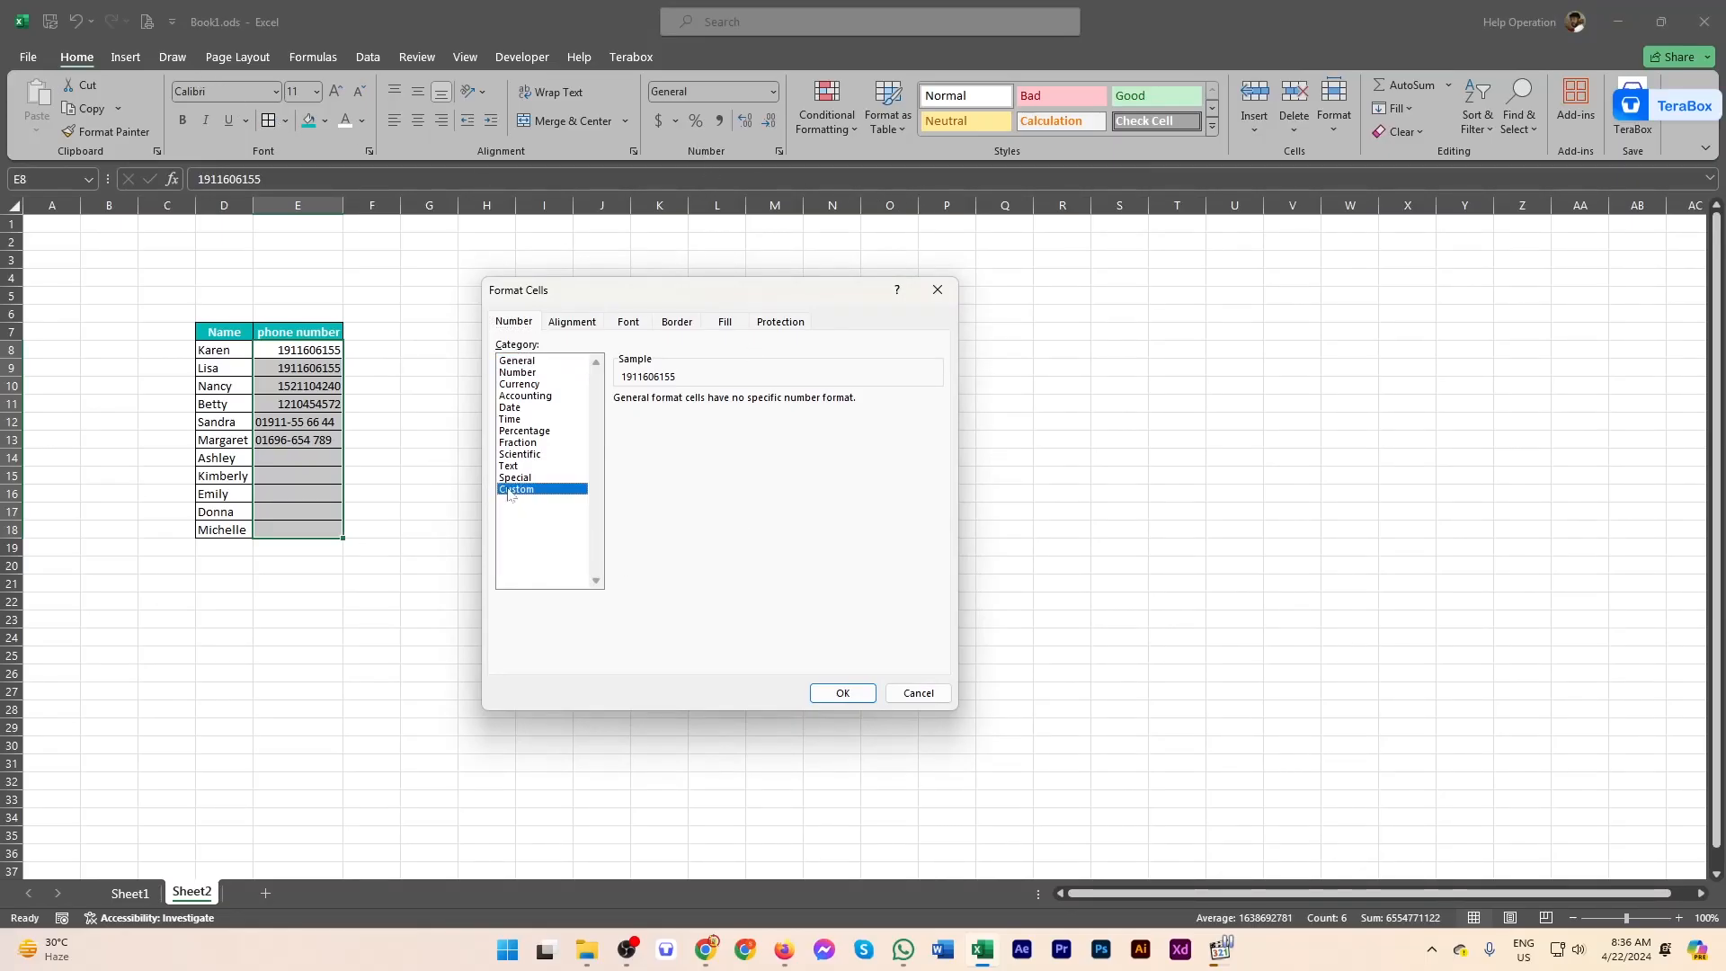
click(646, 469)
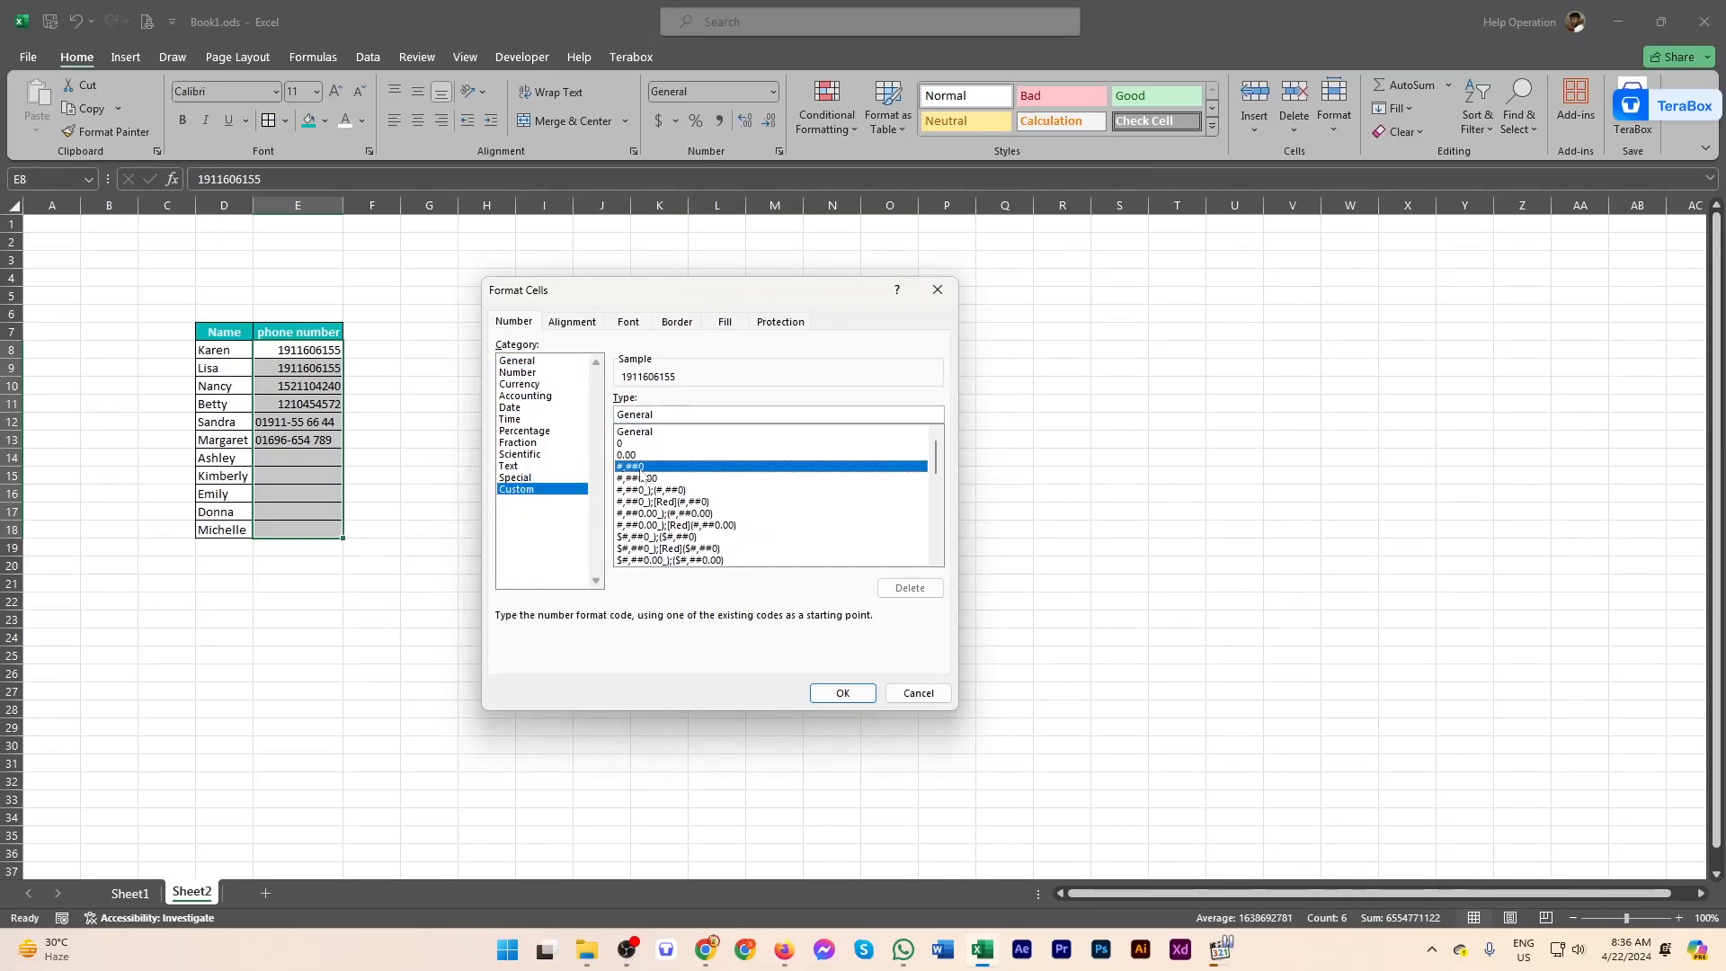
drag(654, 415, 509, 423)
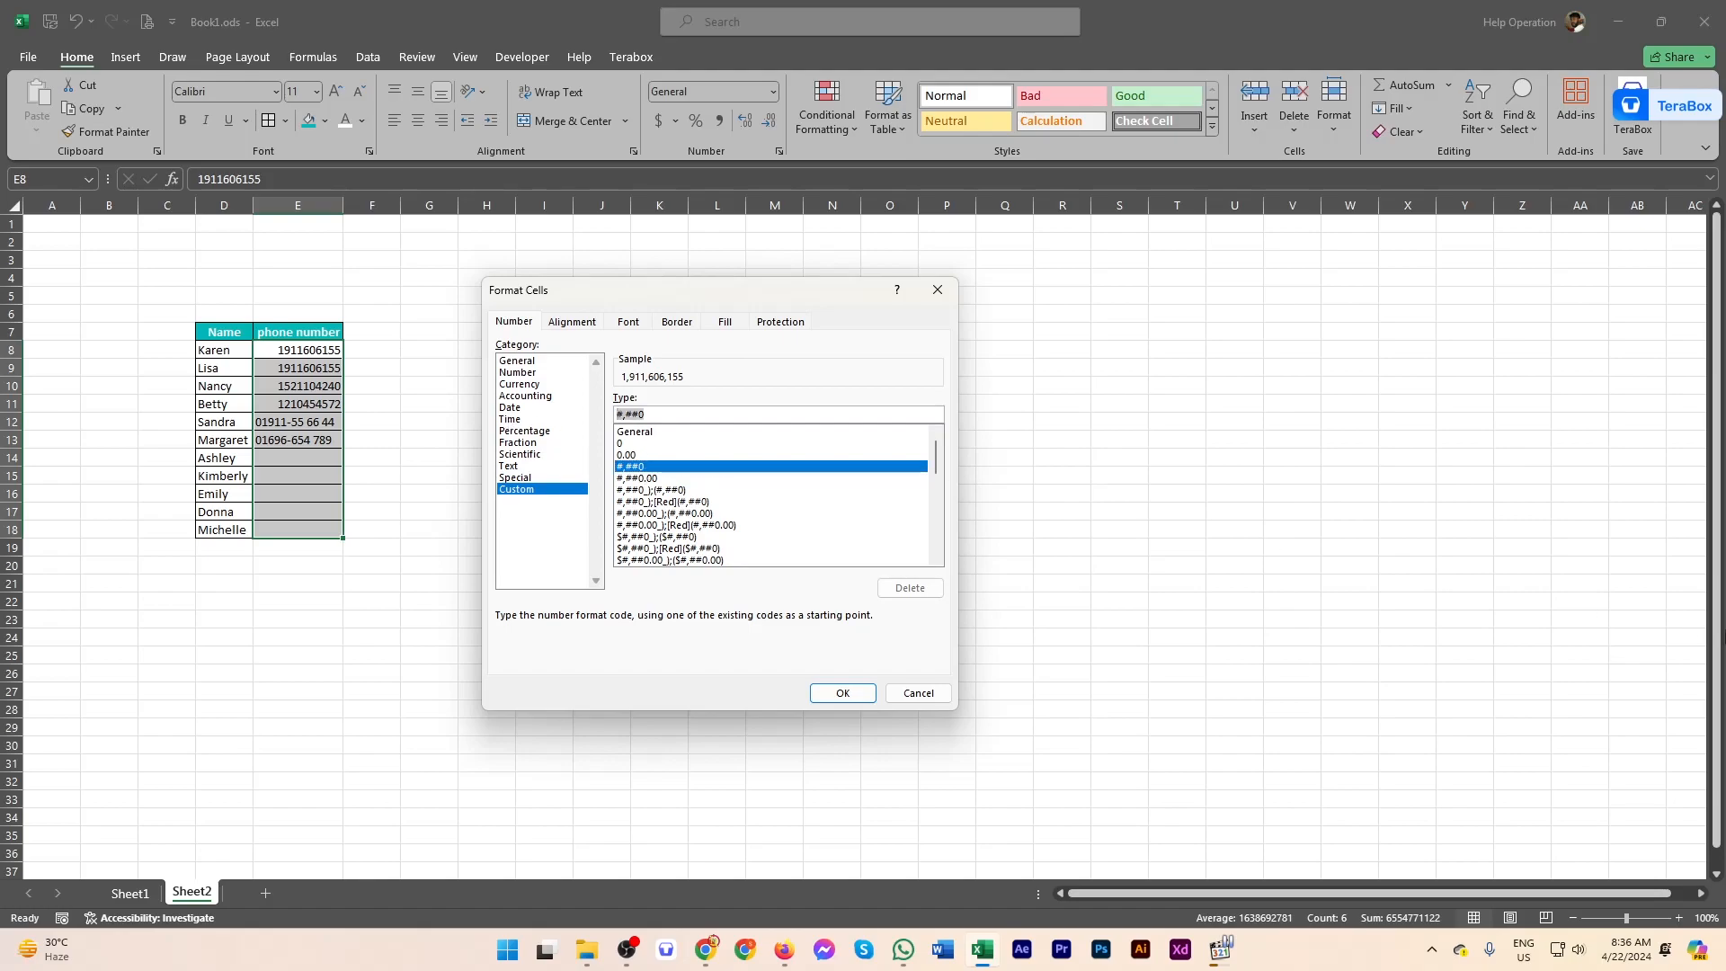
text(0)
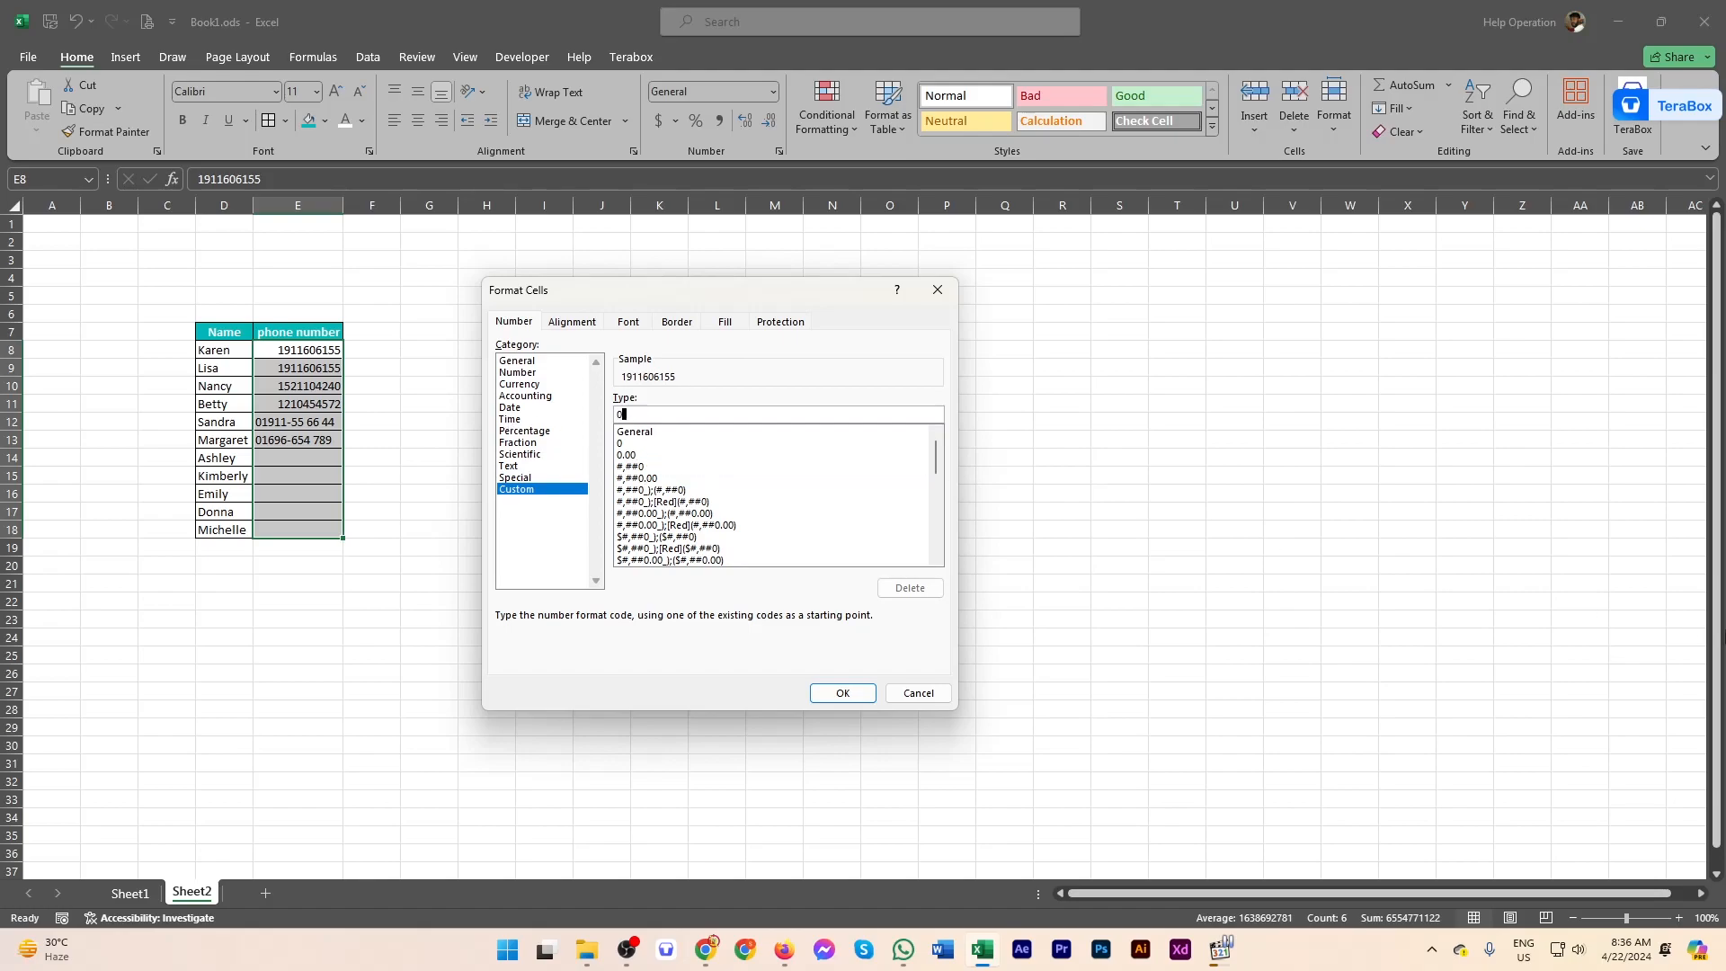
text(#)
text(###)
text(-##)
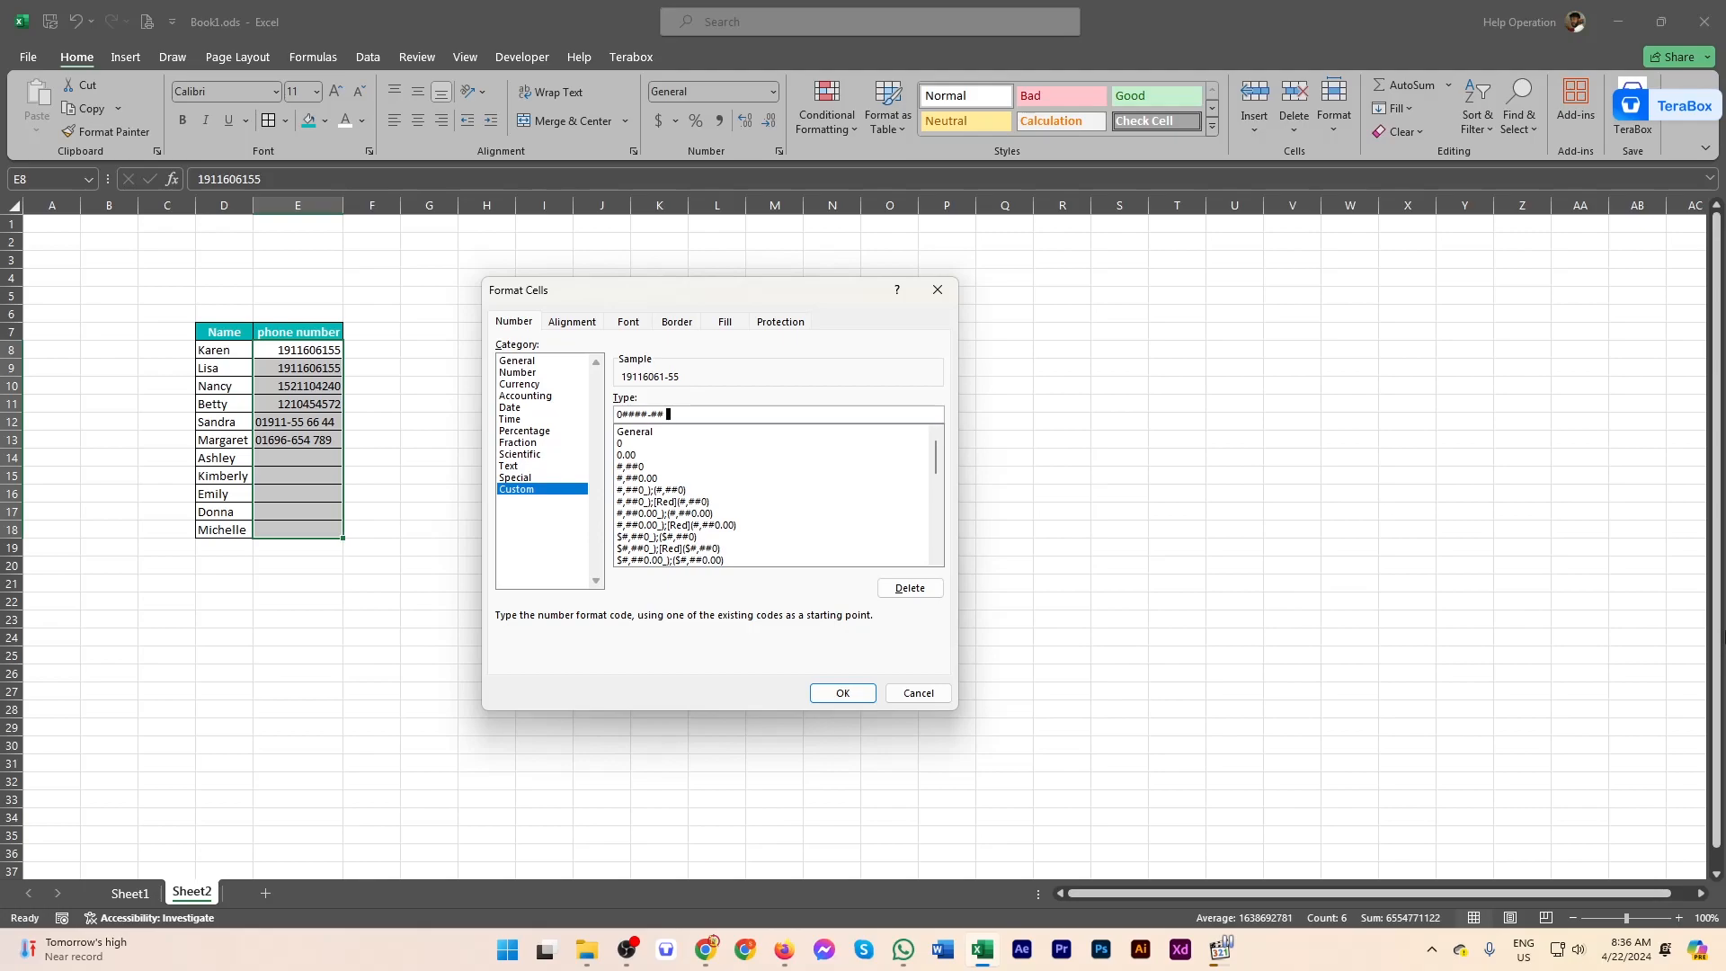
text( ## ##)
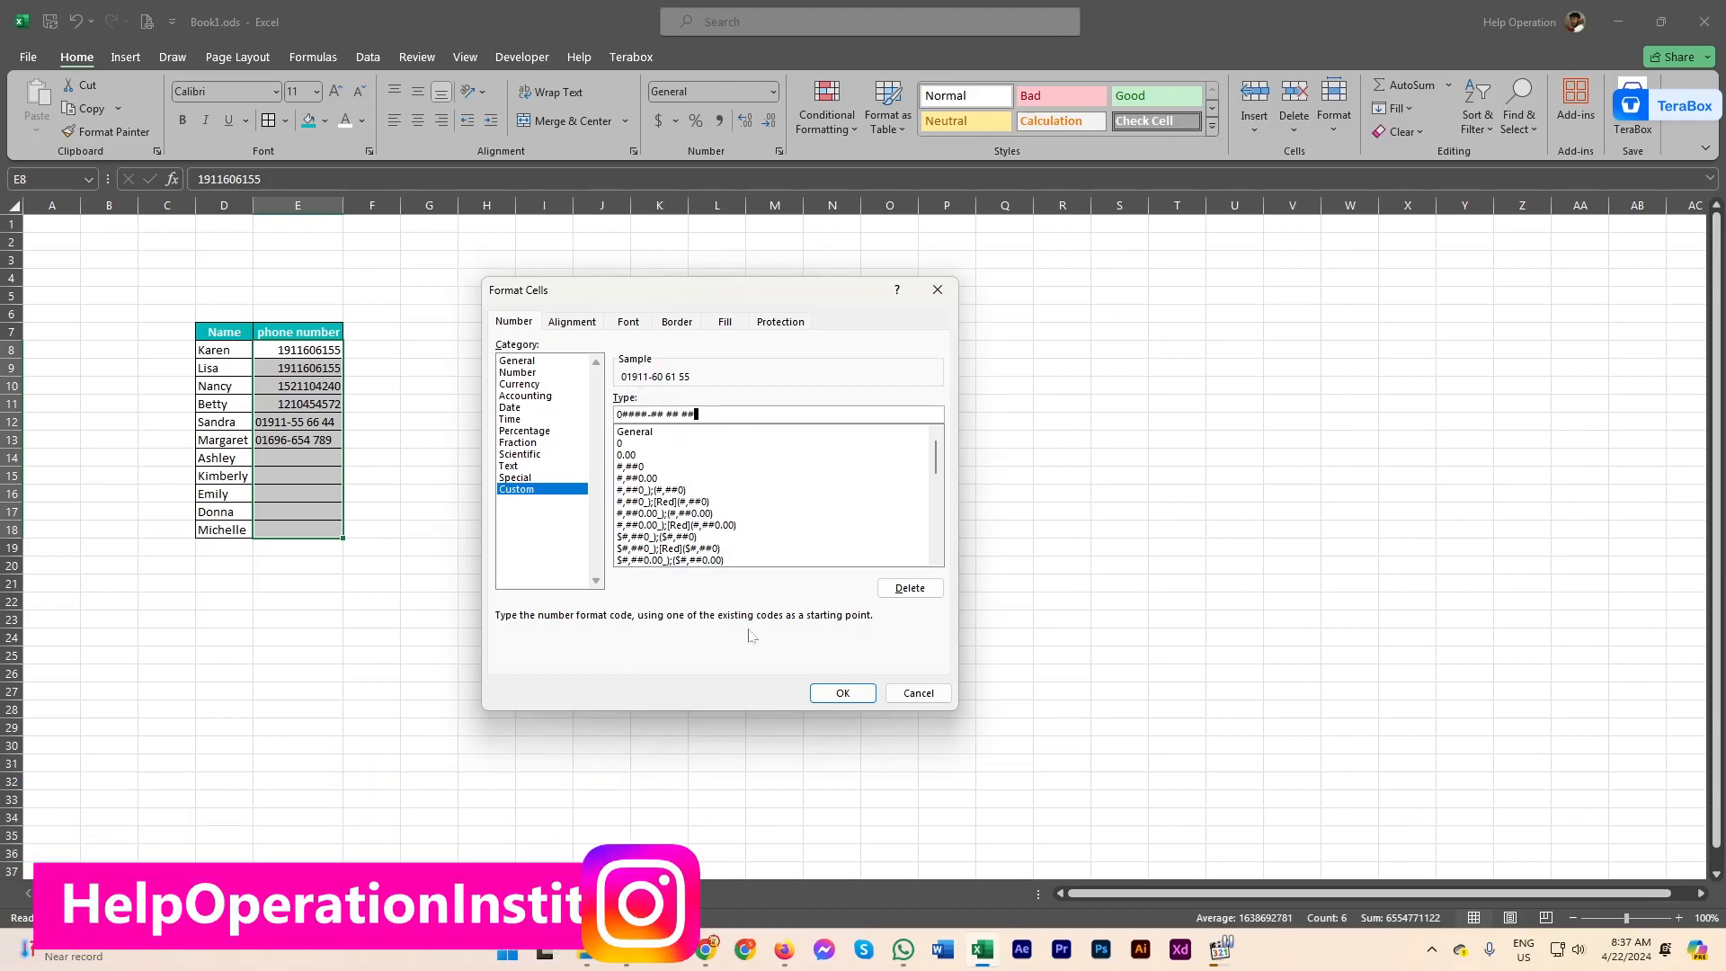
click(818, 693)
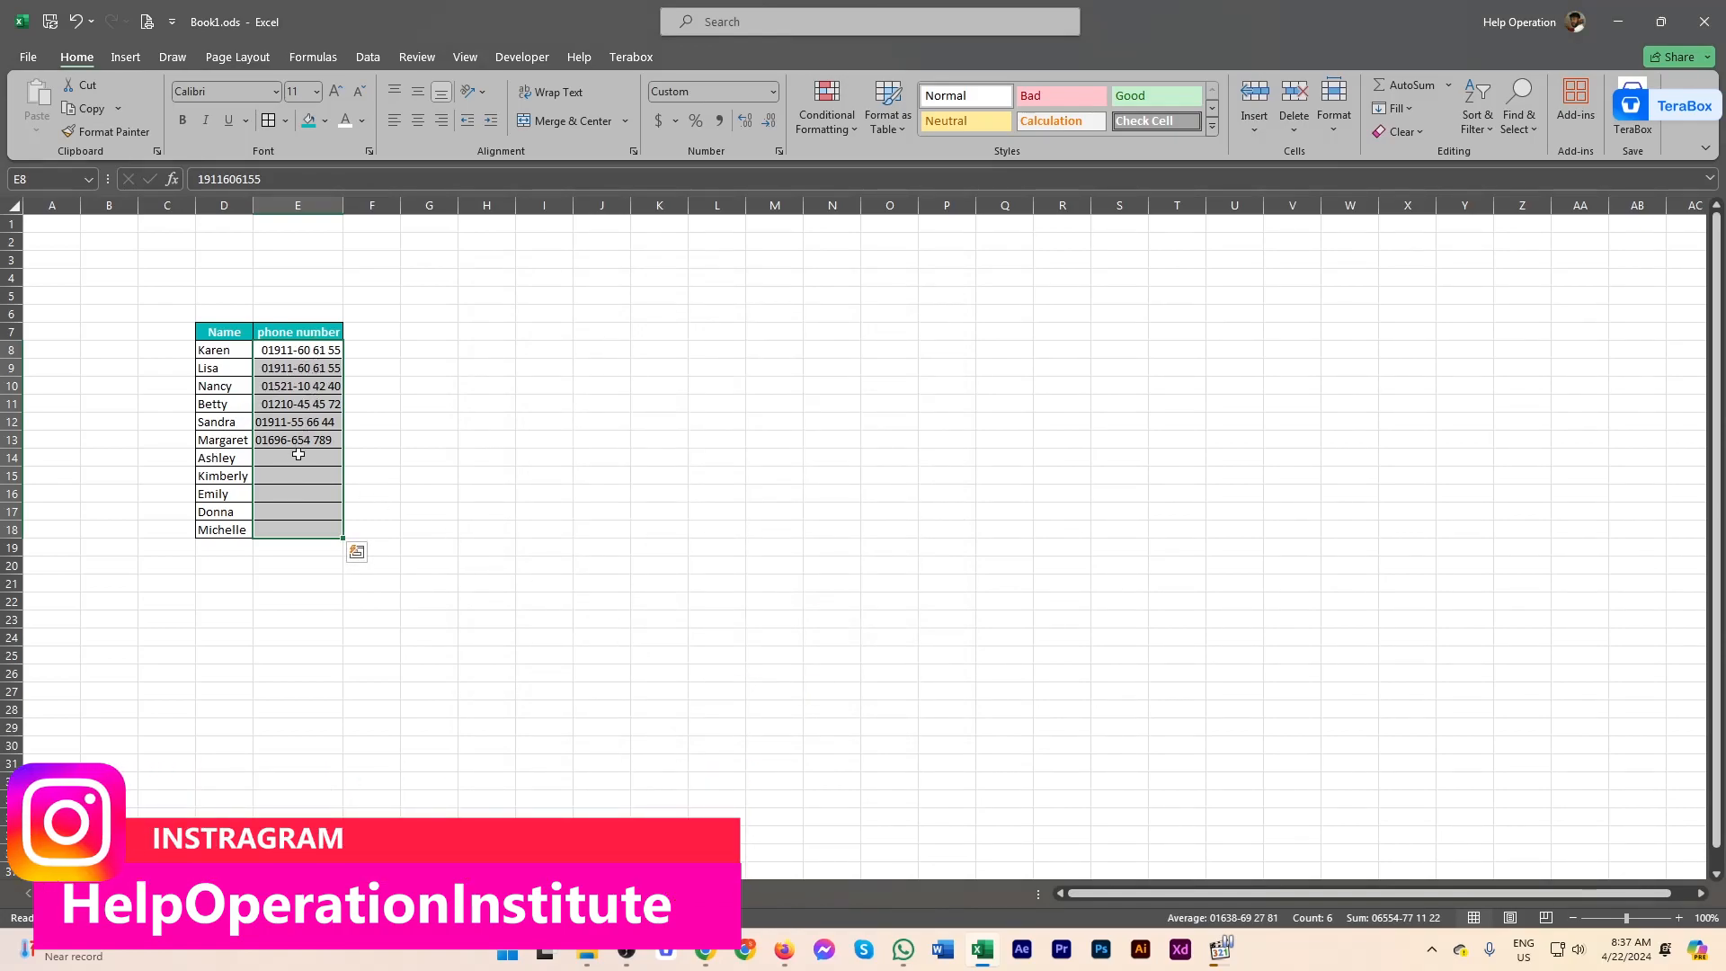
Step: Clear the phone numbers in E12 and E13
drag(309, 426, 302, 450)
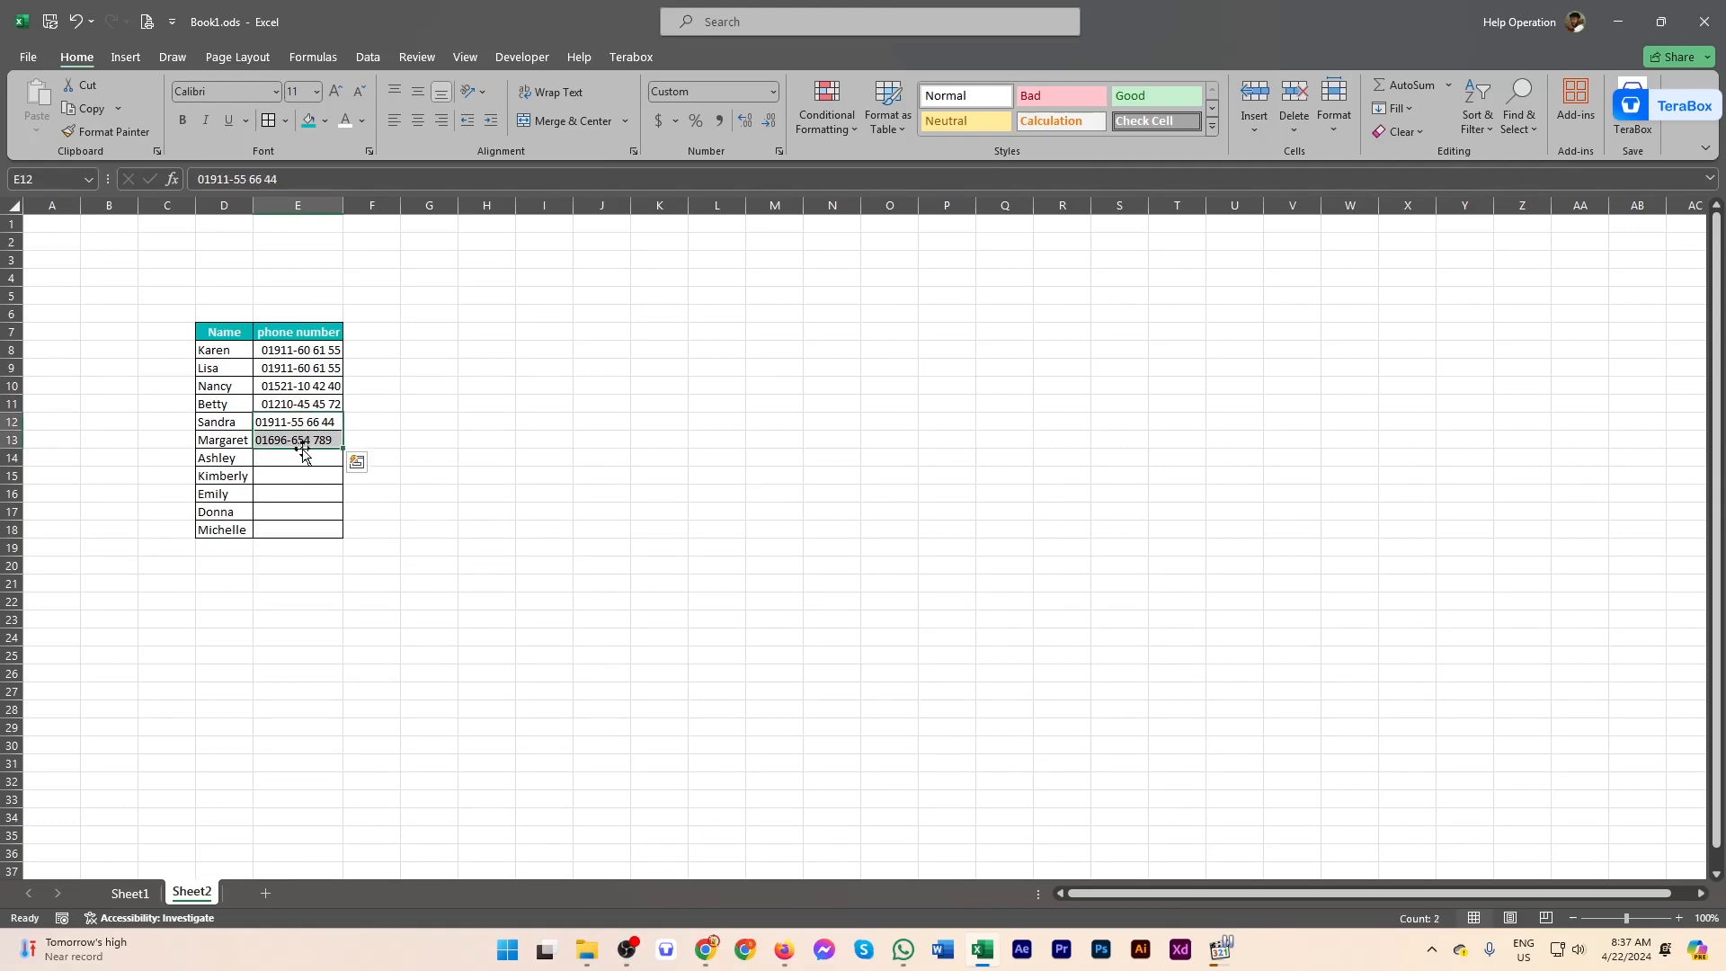
key(Delete)
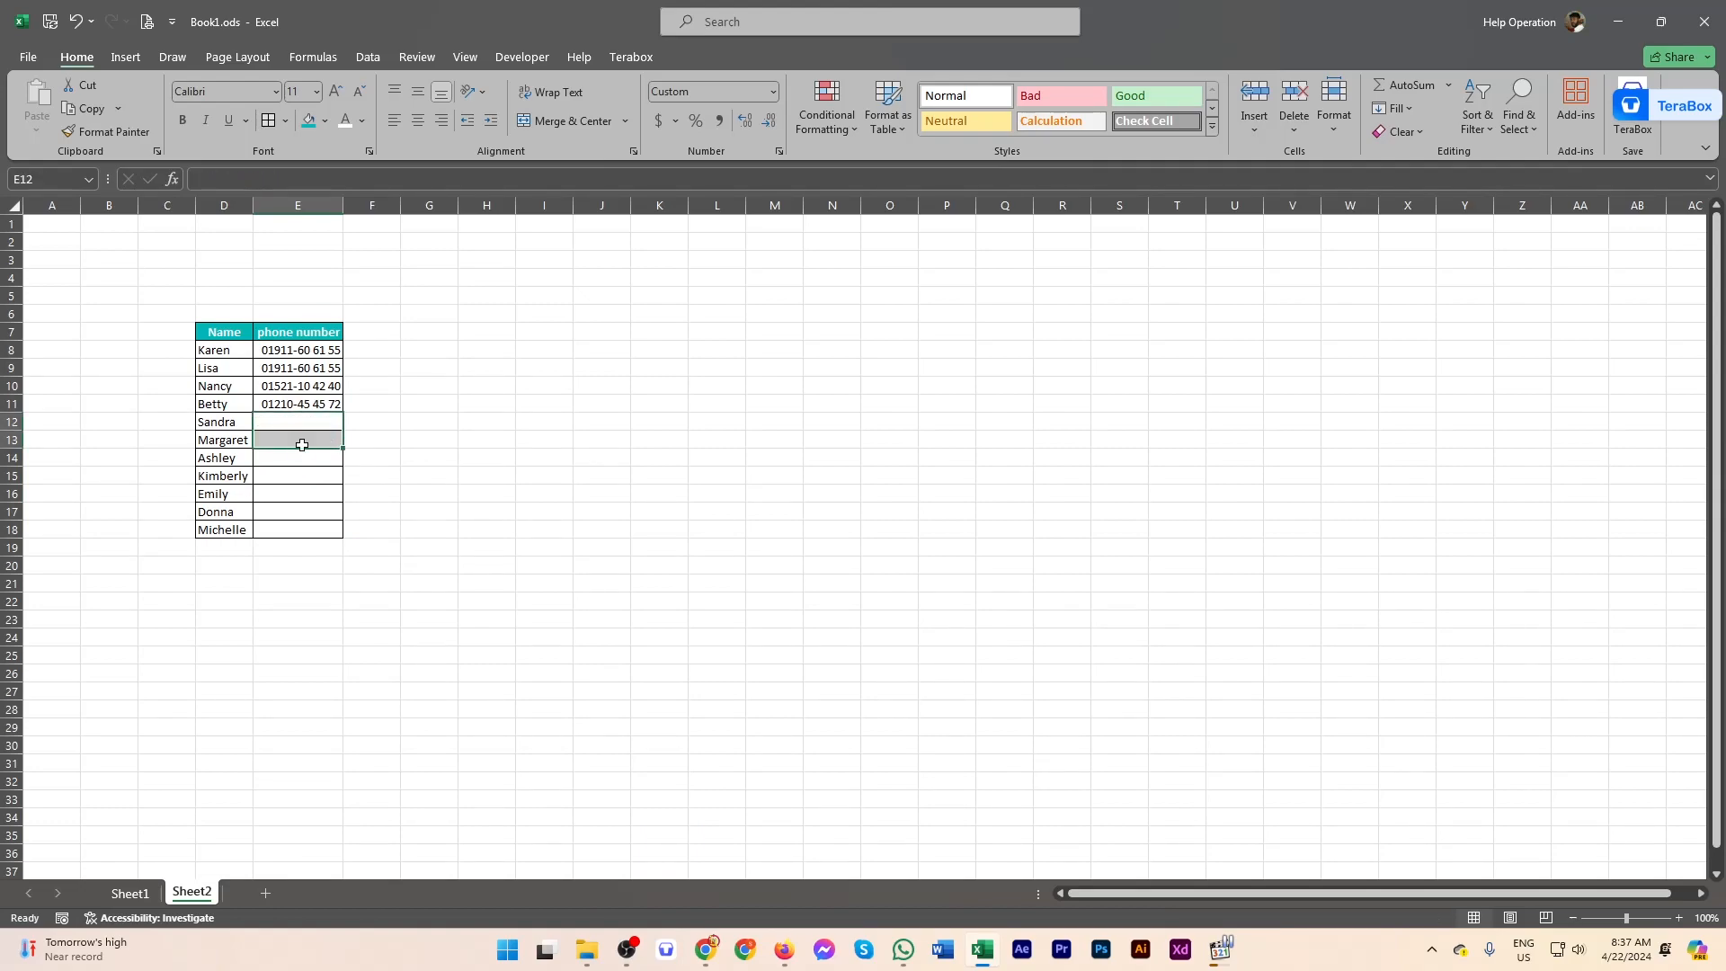
click(306, 497)
Step: Retype E12's phone number, then add the two missing digits so the full number shows
click(307, 418)
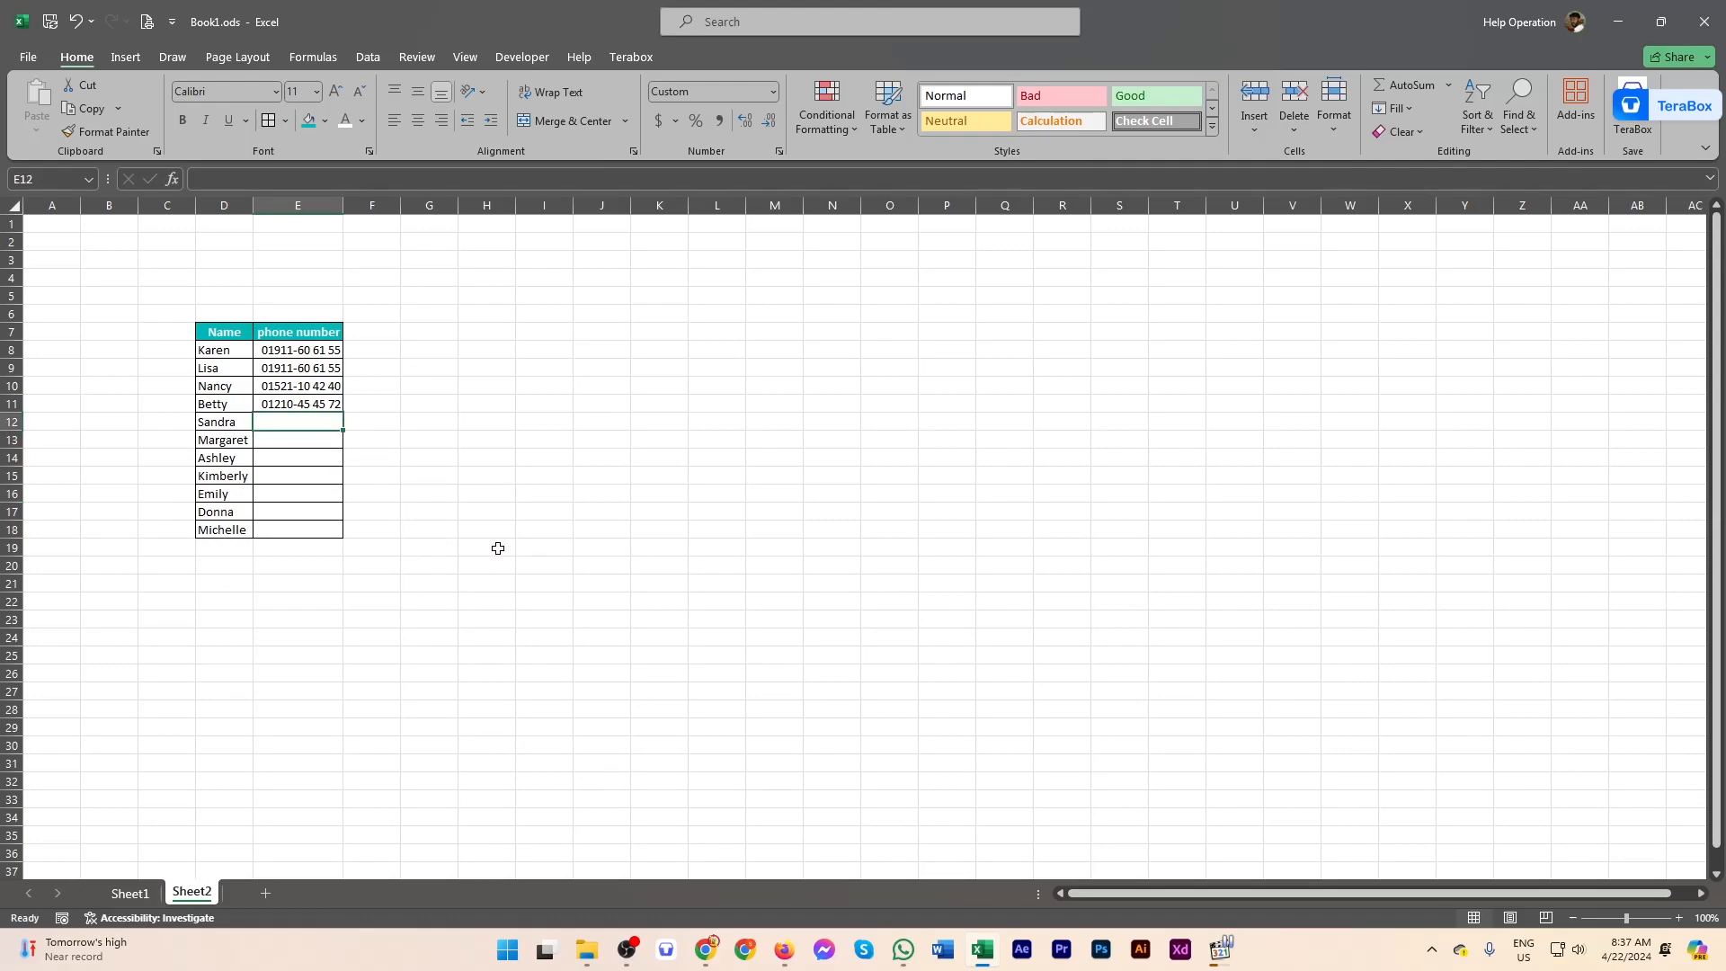
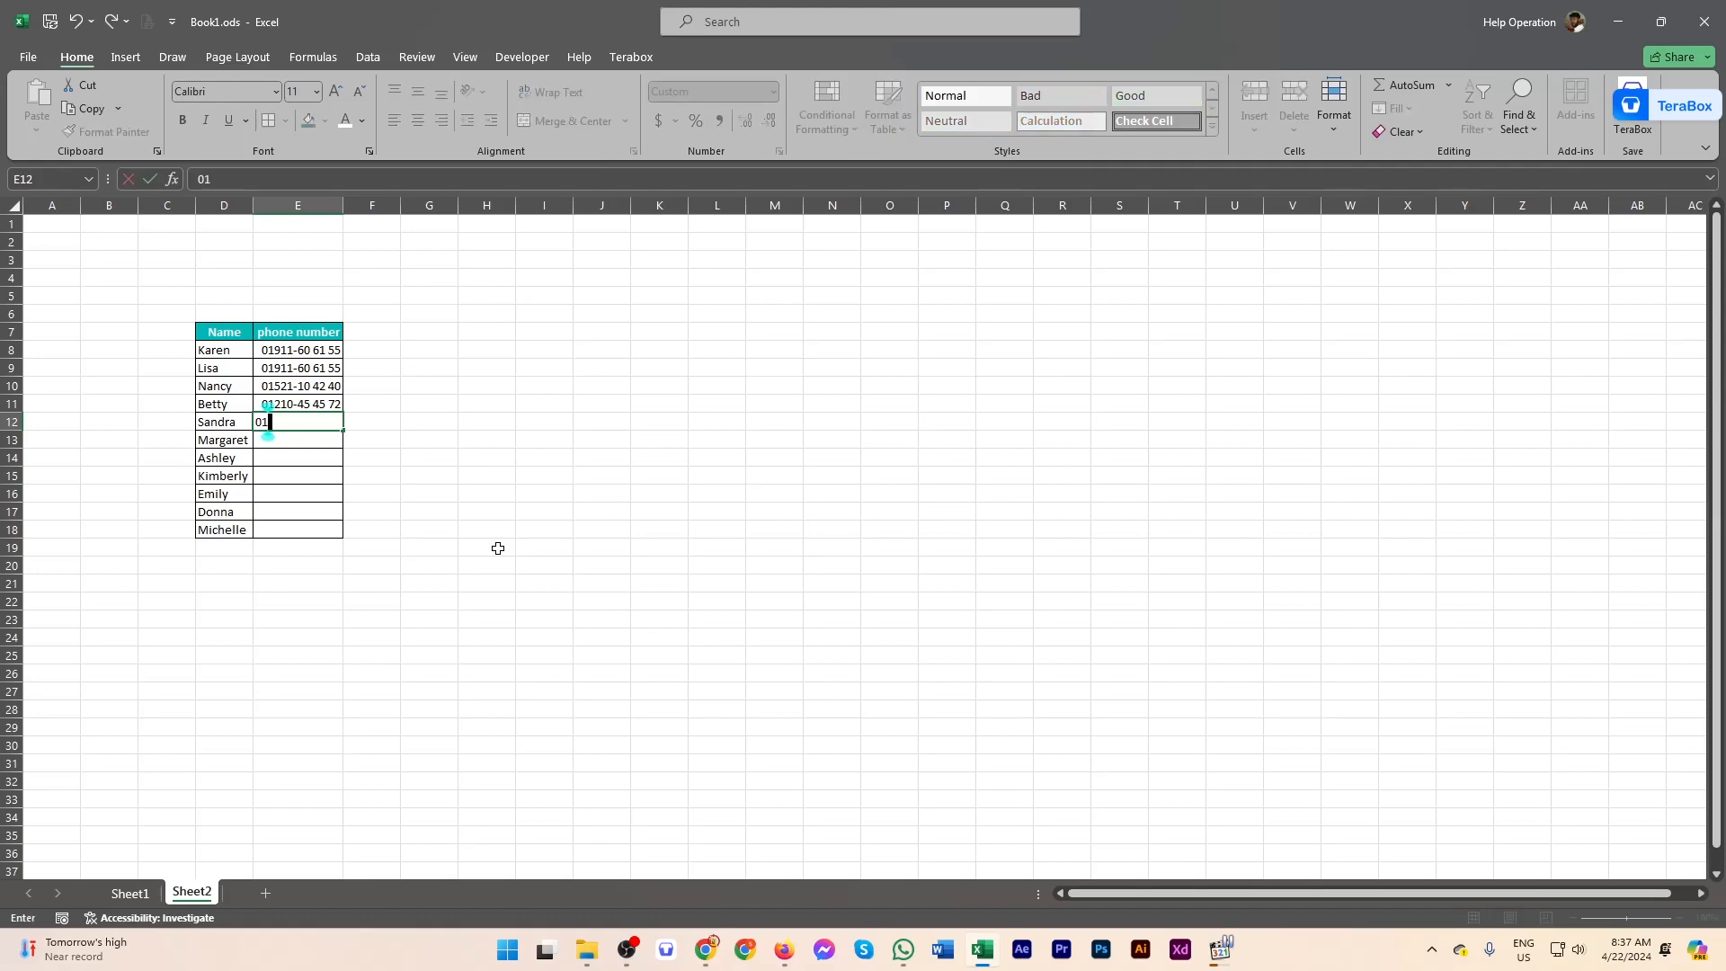
key(Return)
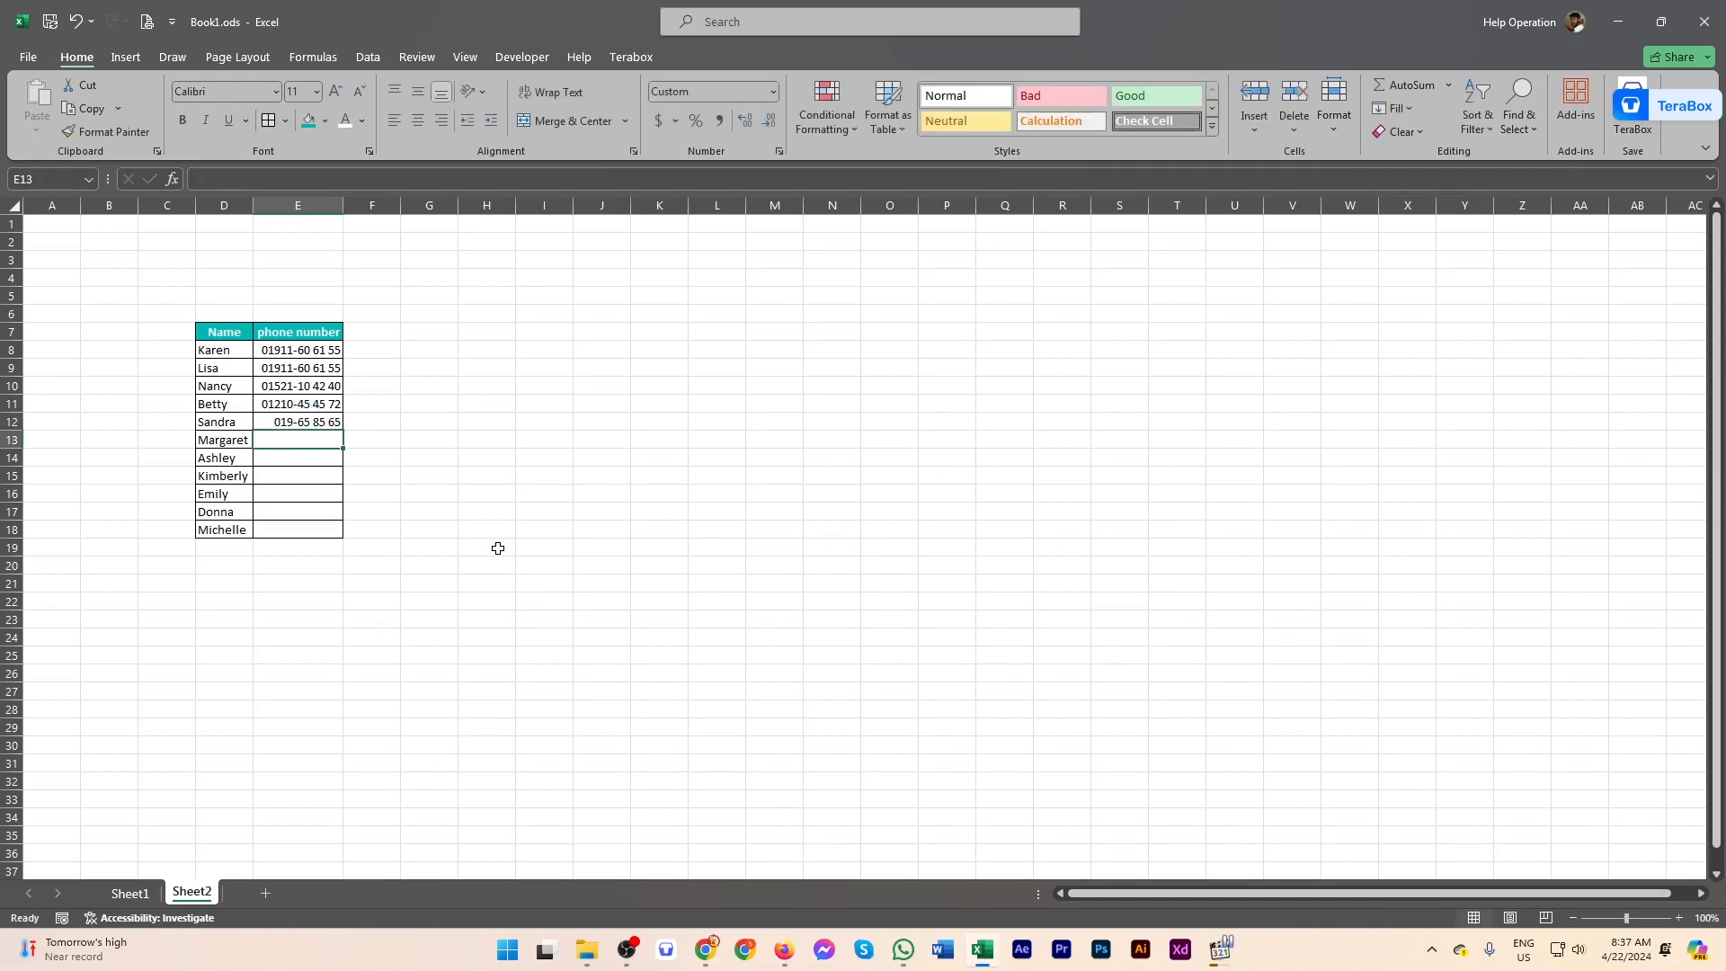
double_click(315, 421)
text(55)
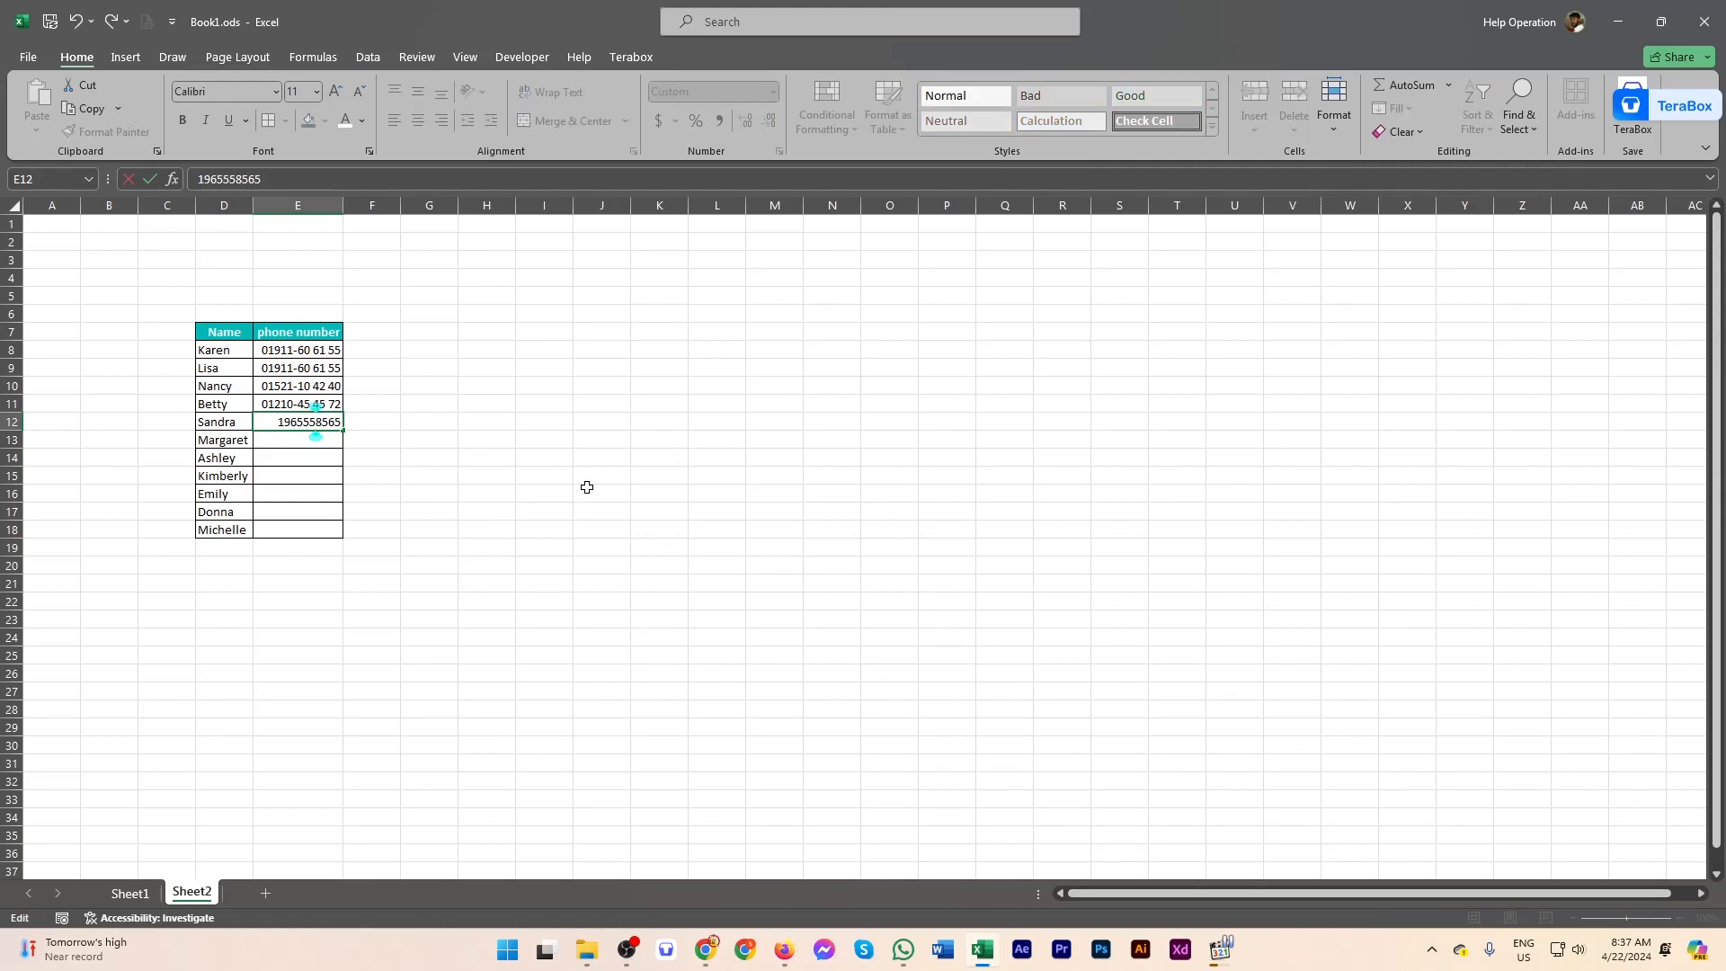
key(Return)
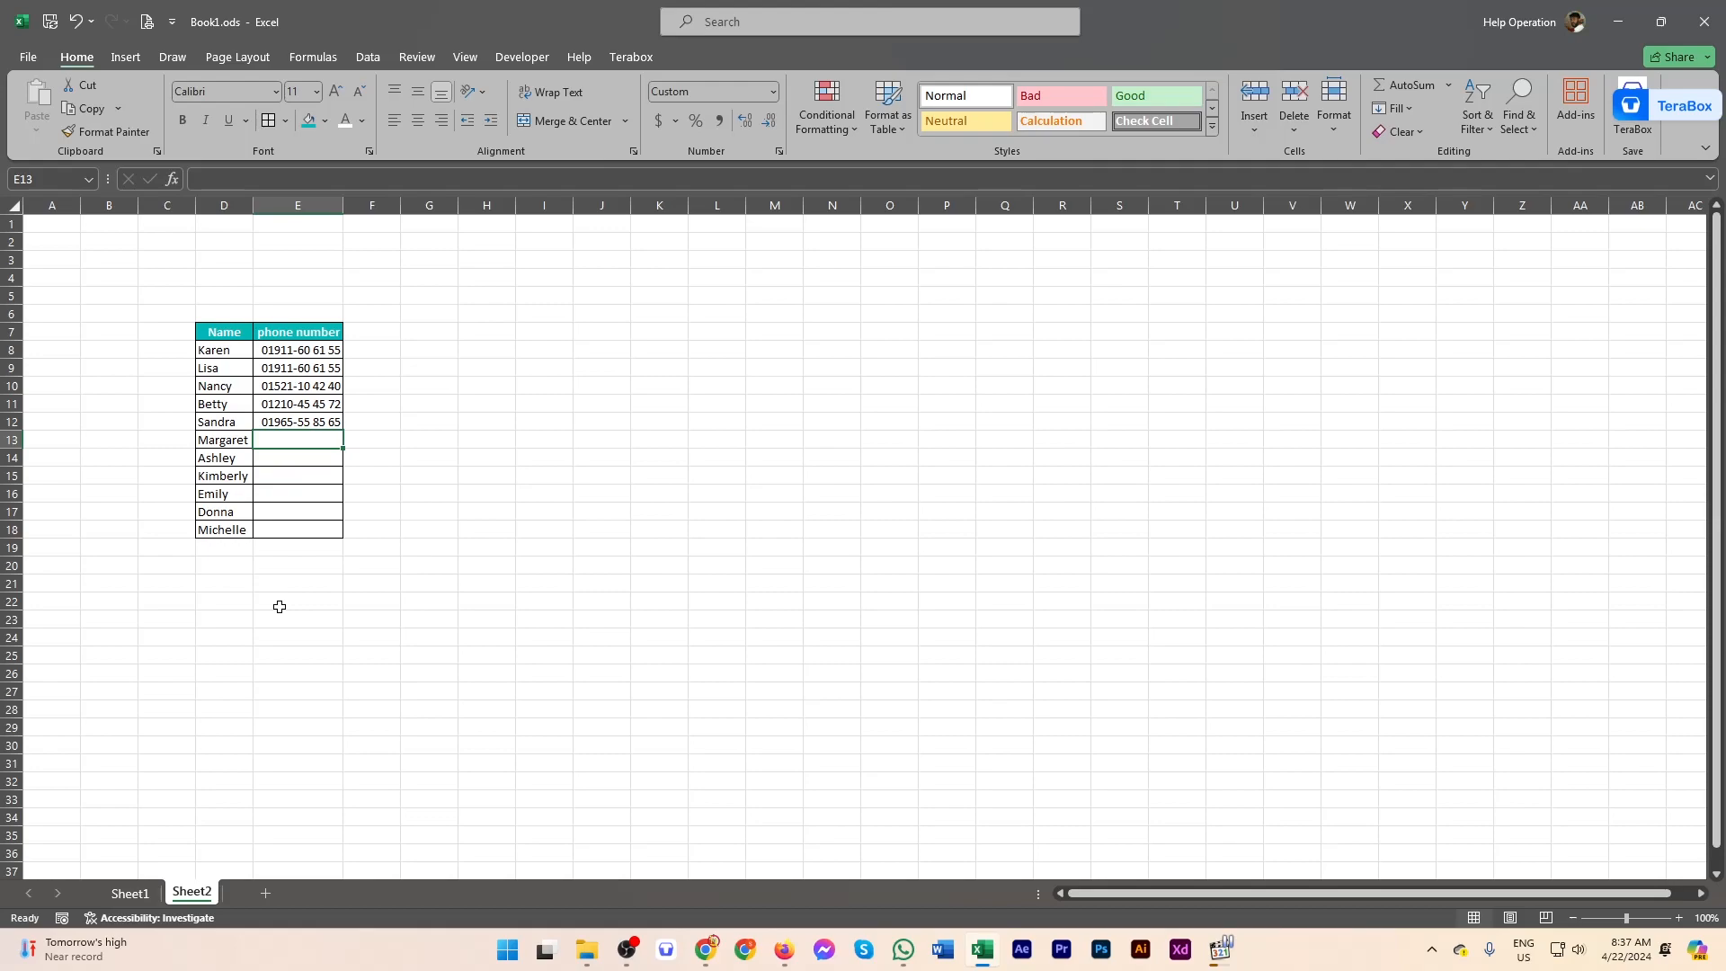
Step: Open the Data Form for the Sheet2 table with Alt, D, O and start a new record
key(alt)
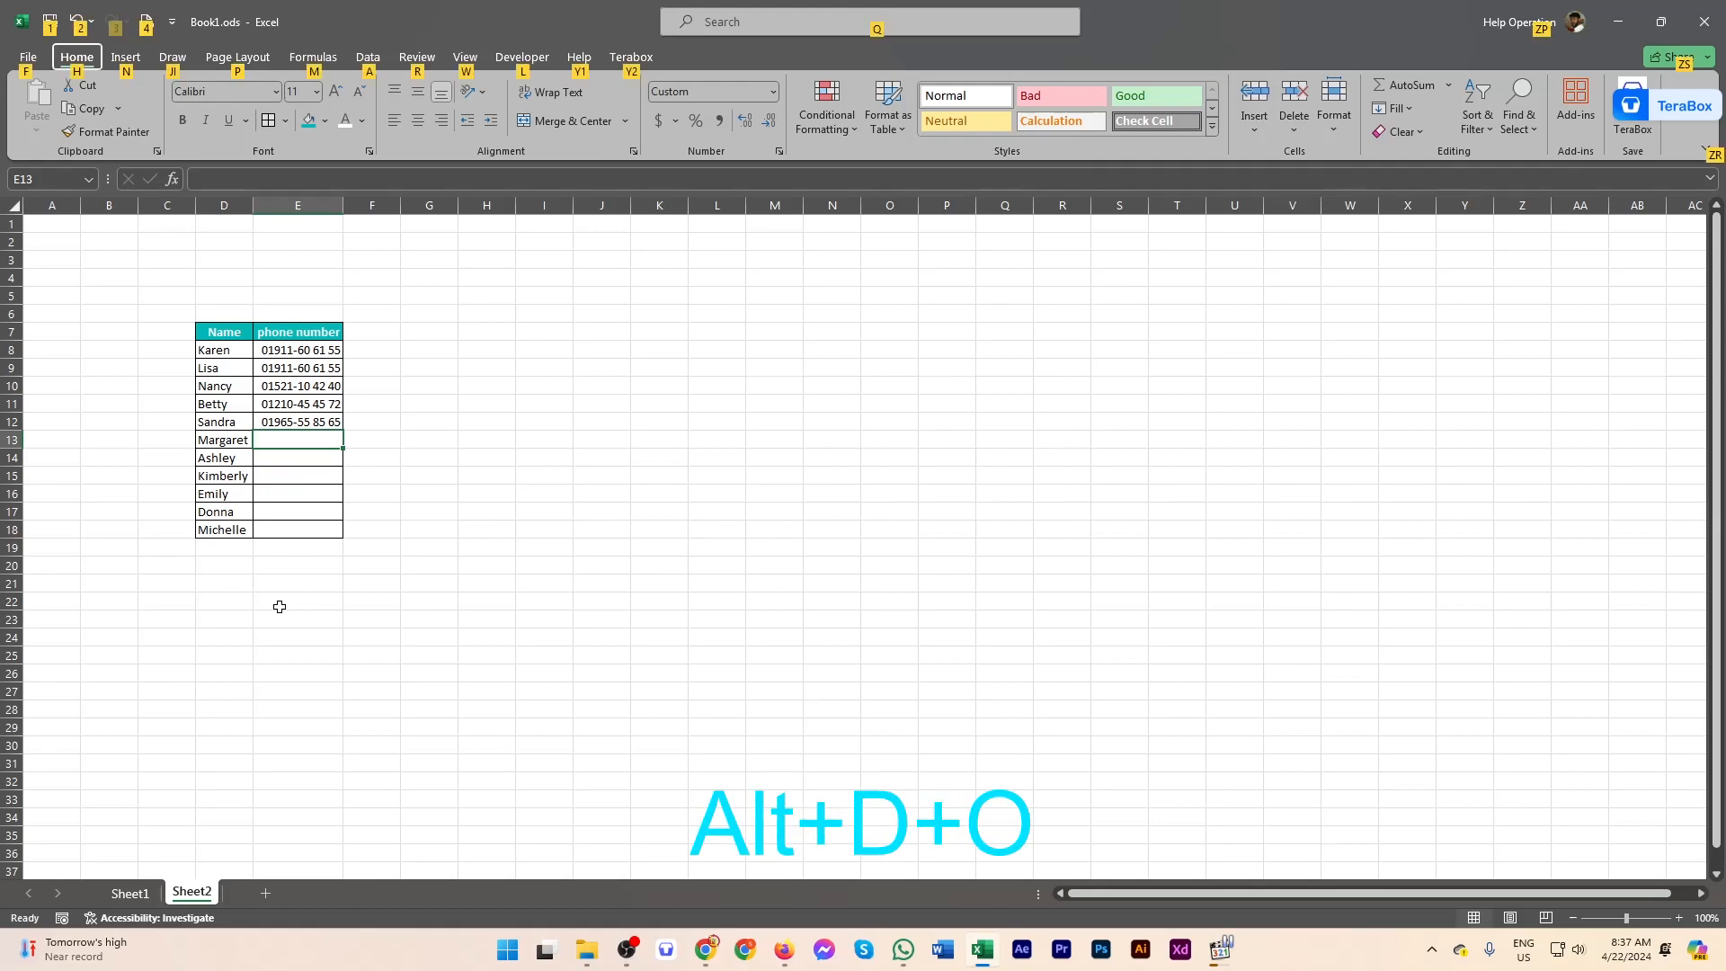
key(d)
key(o)
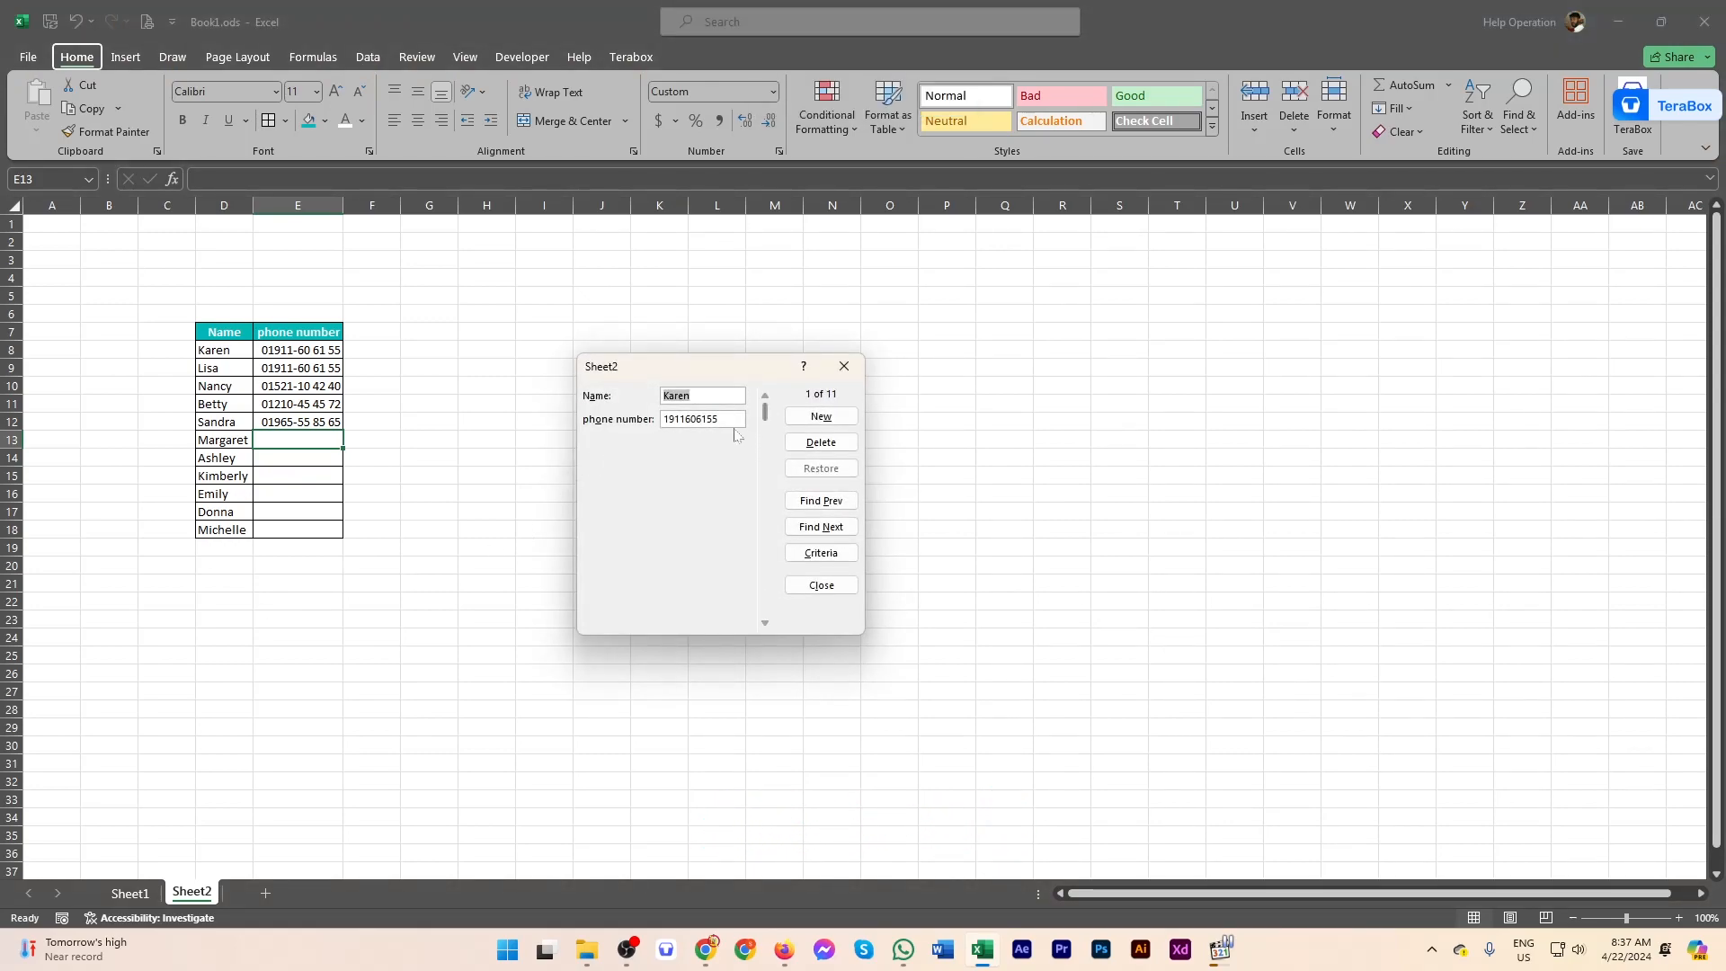
key(Tab)
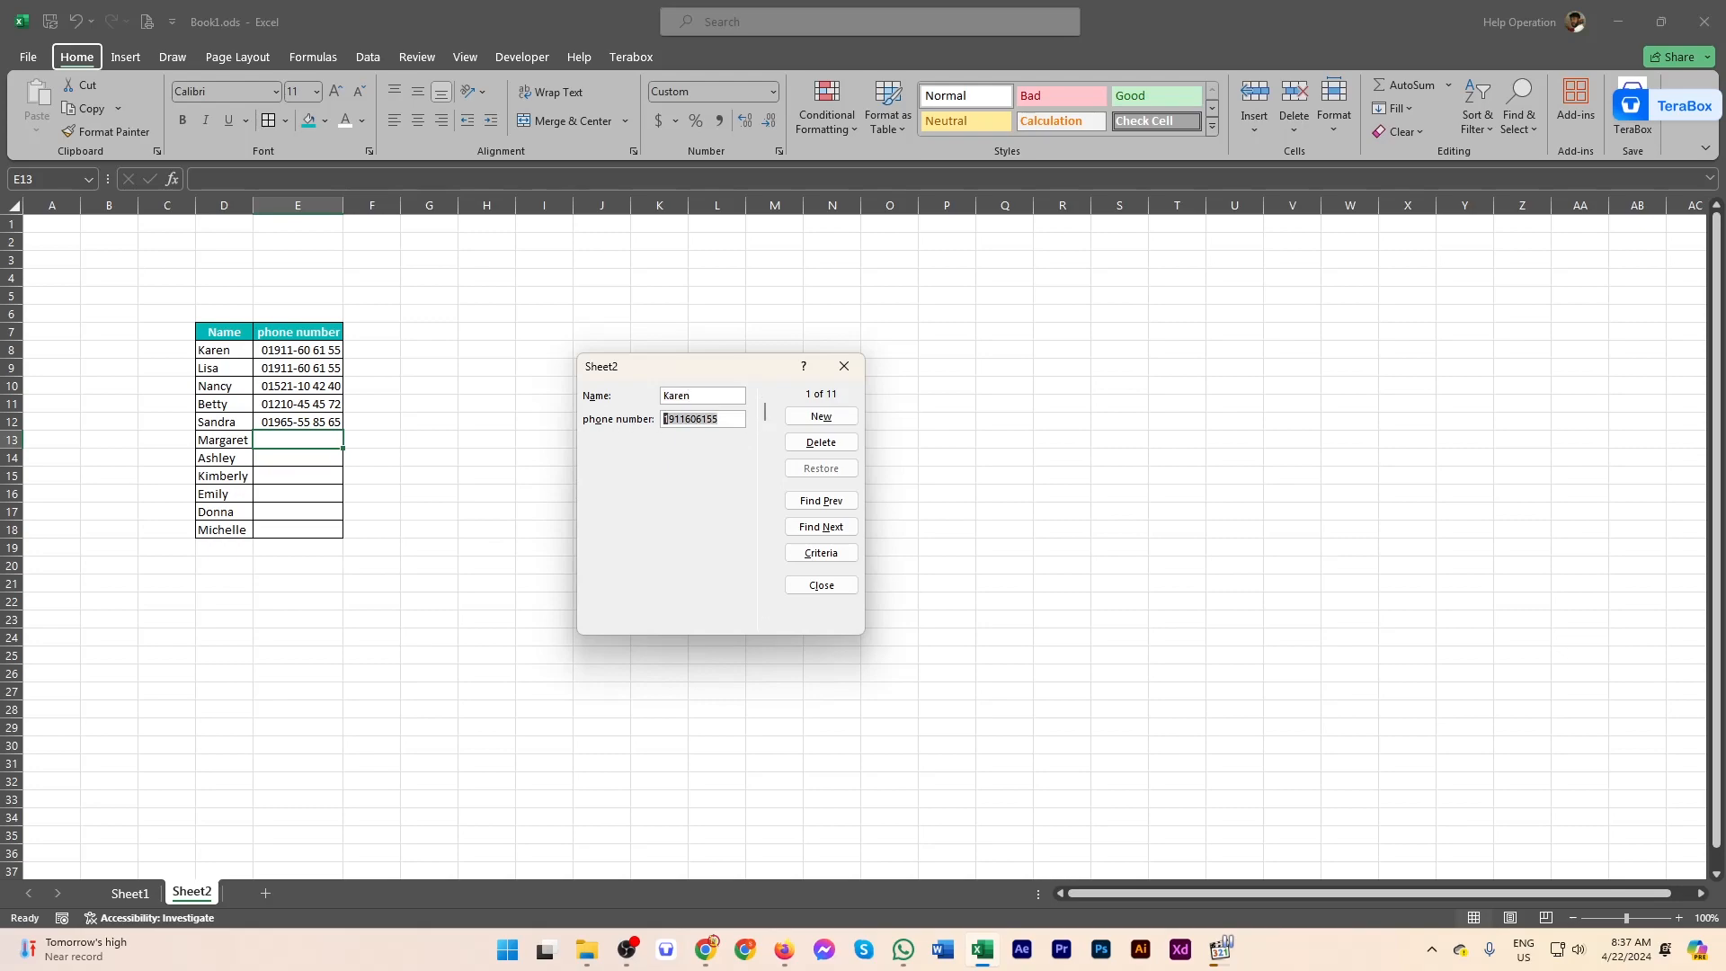
click(820, 417)
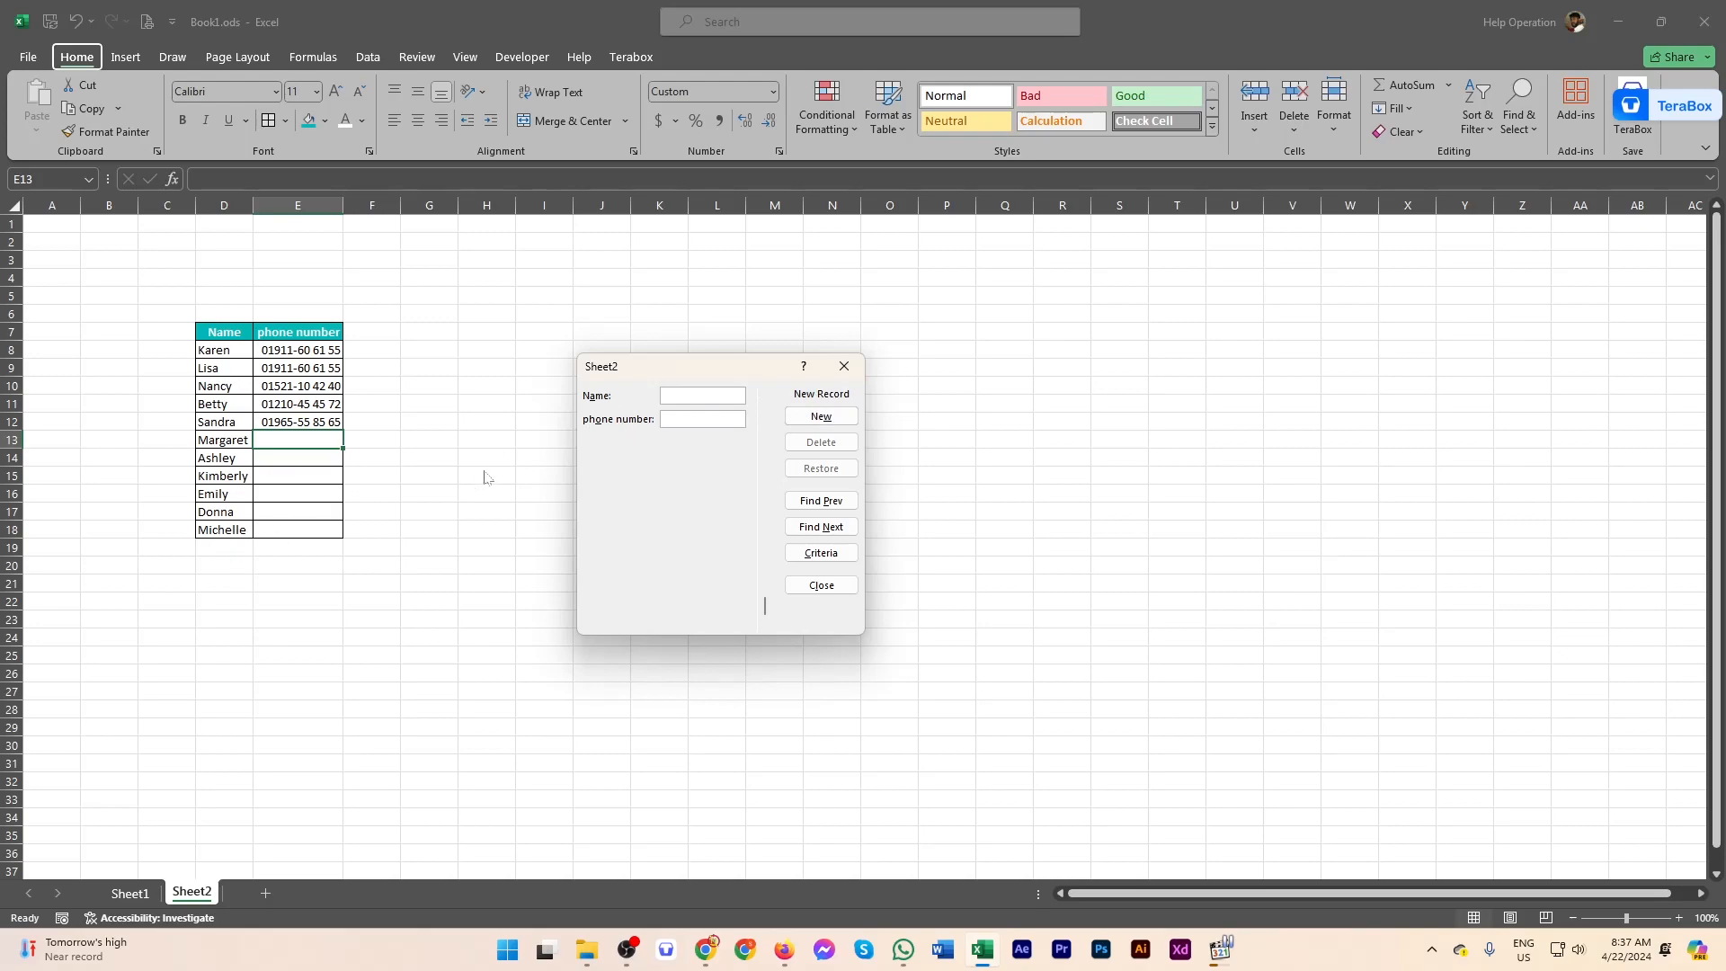
Step: Add a record with a name and phone number, then add a second record
text(konir)
key(Return)
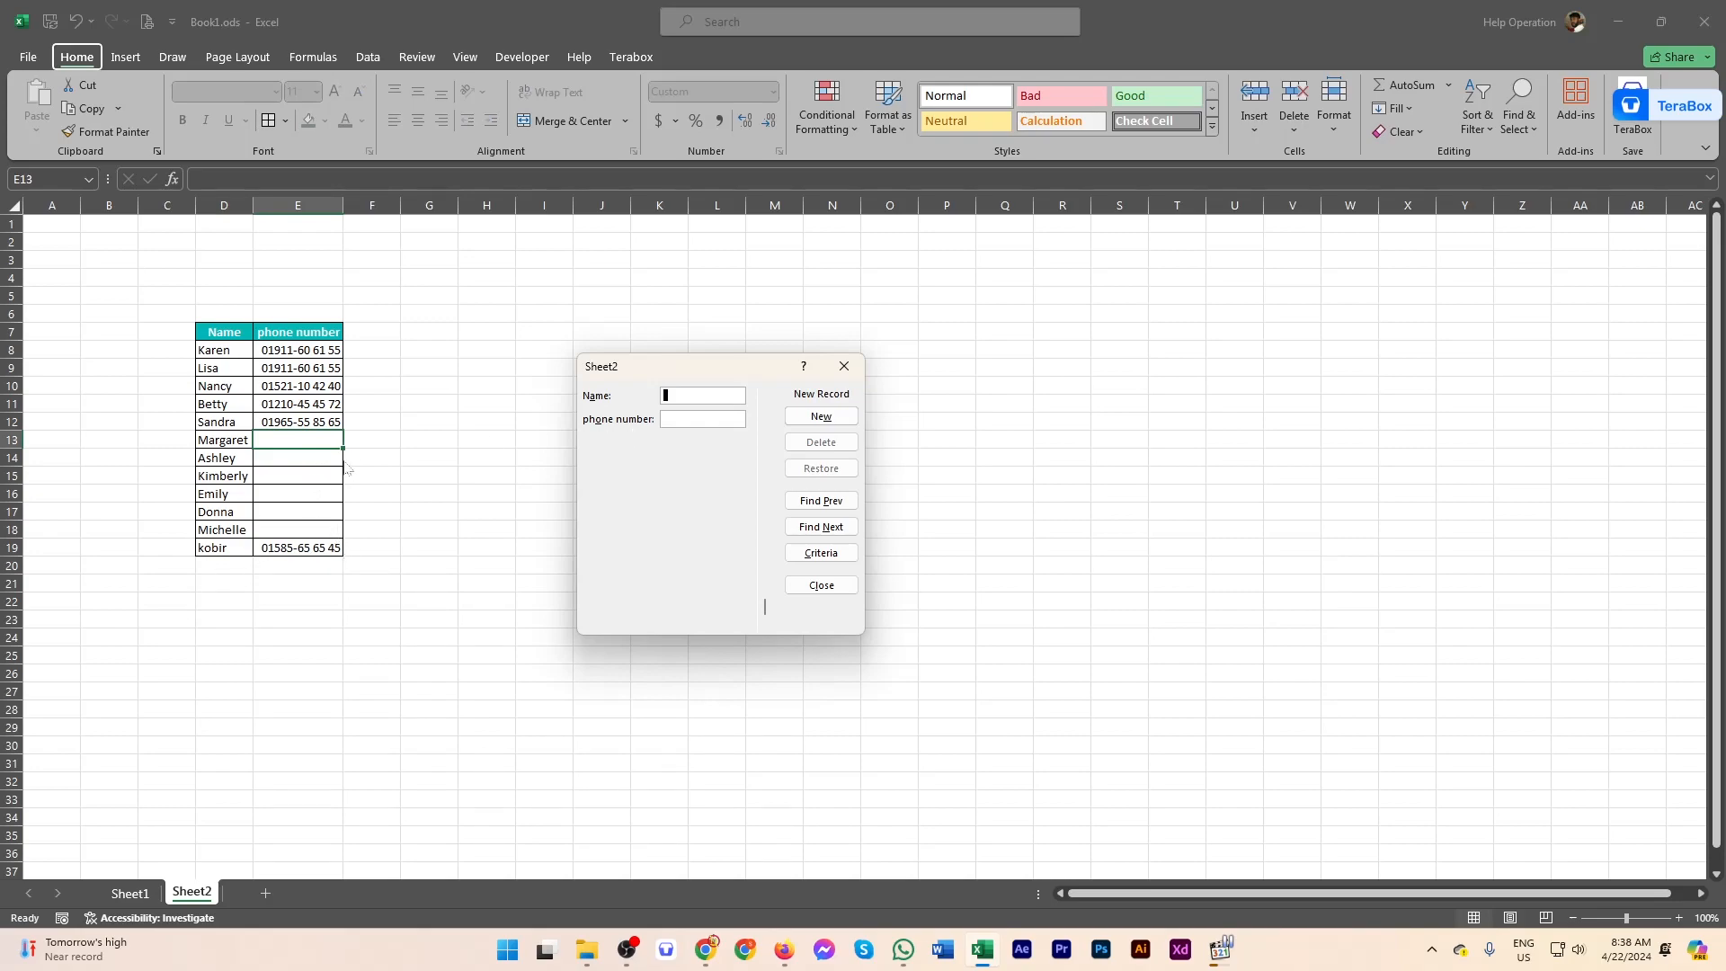
text(asdfa)
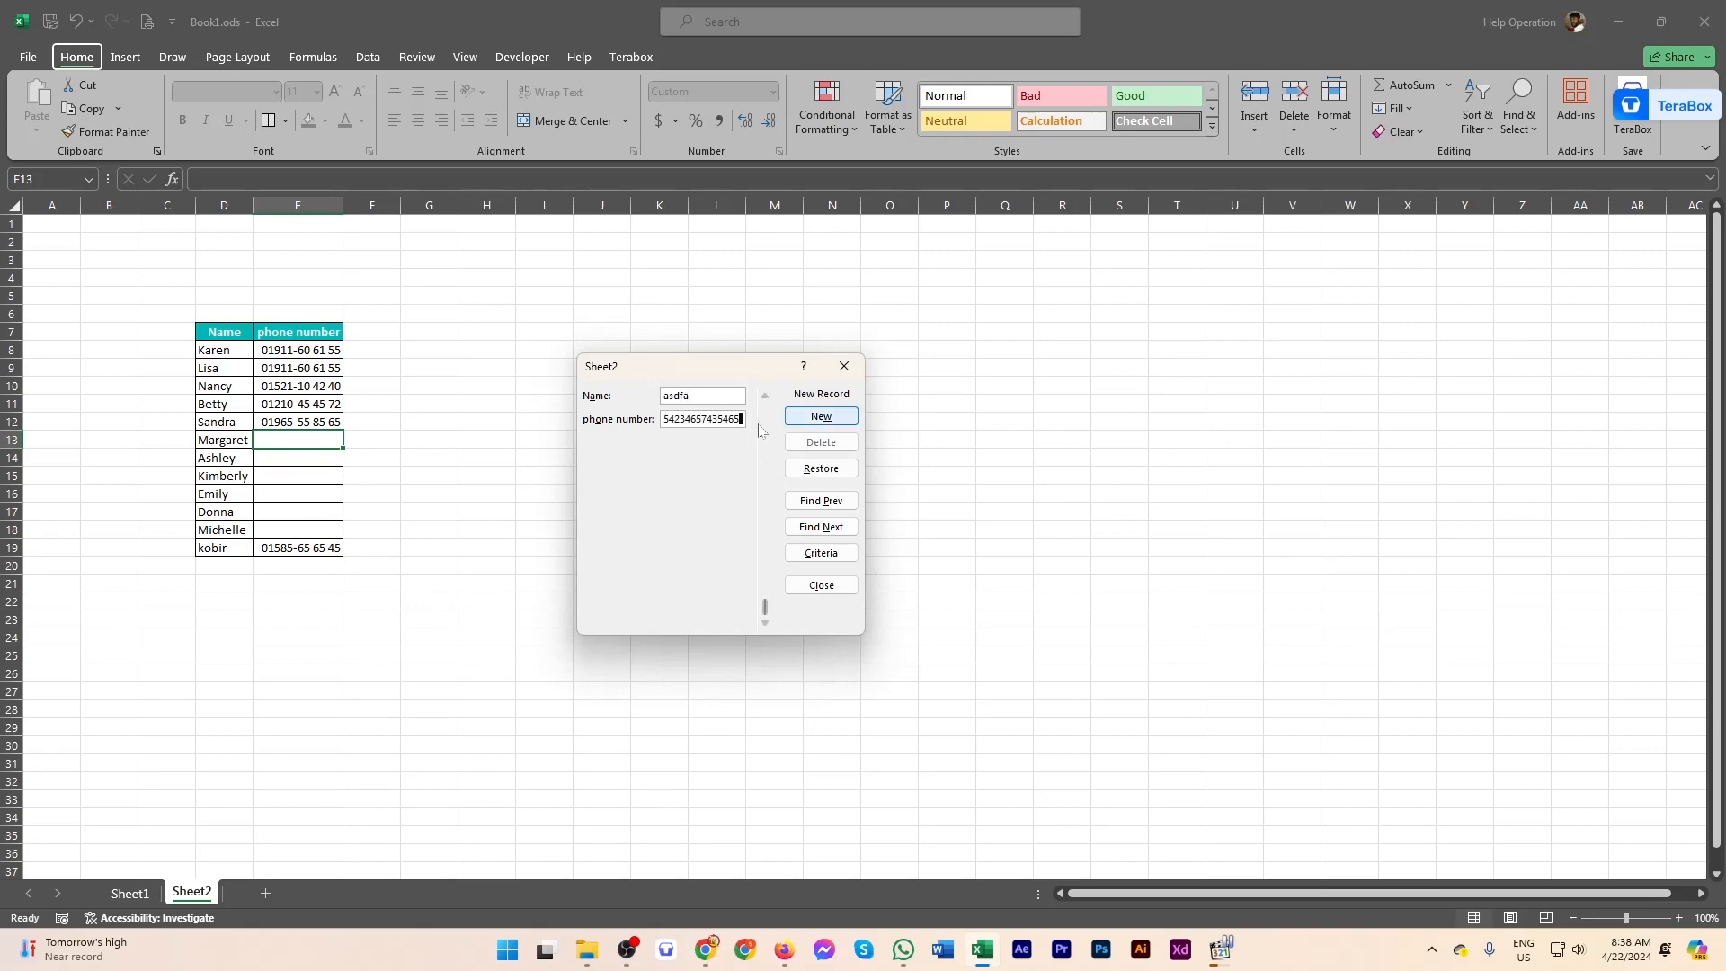
click(821, 416)
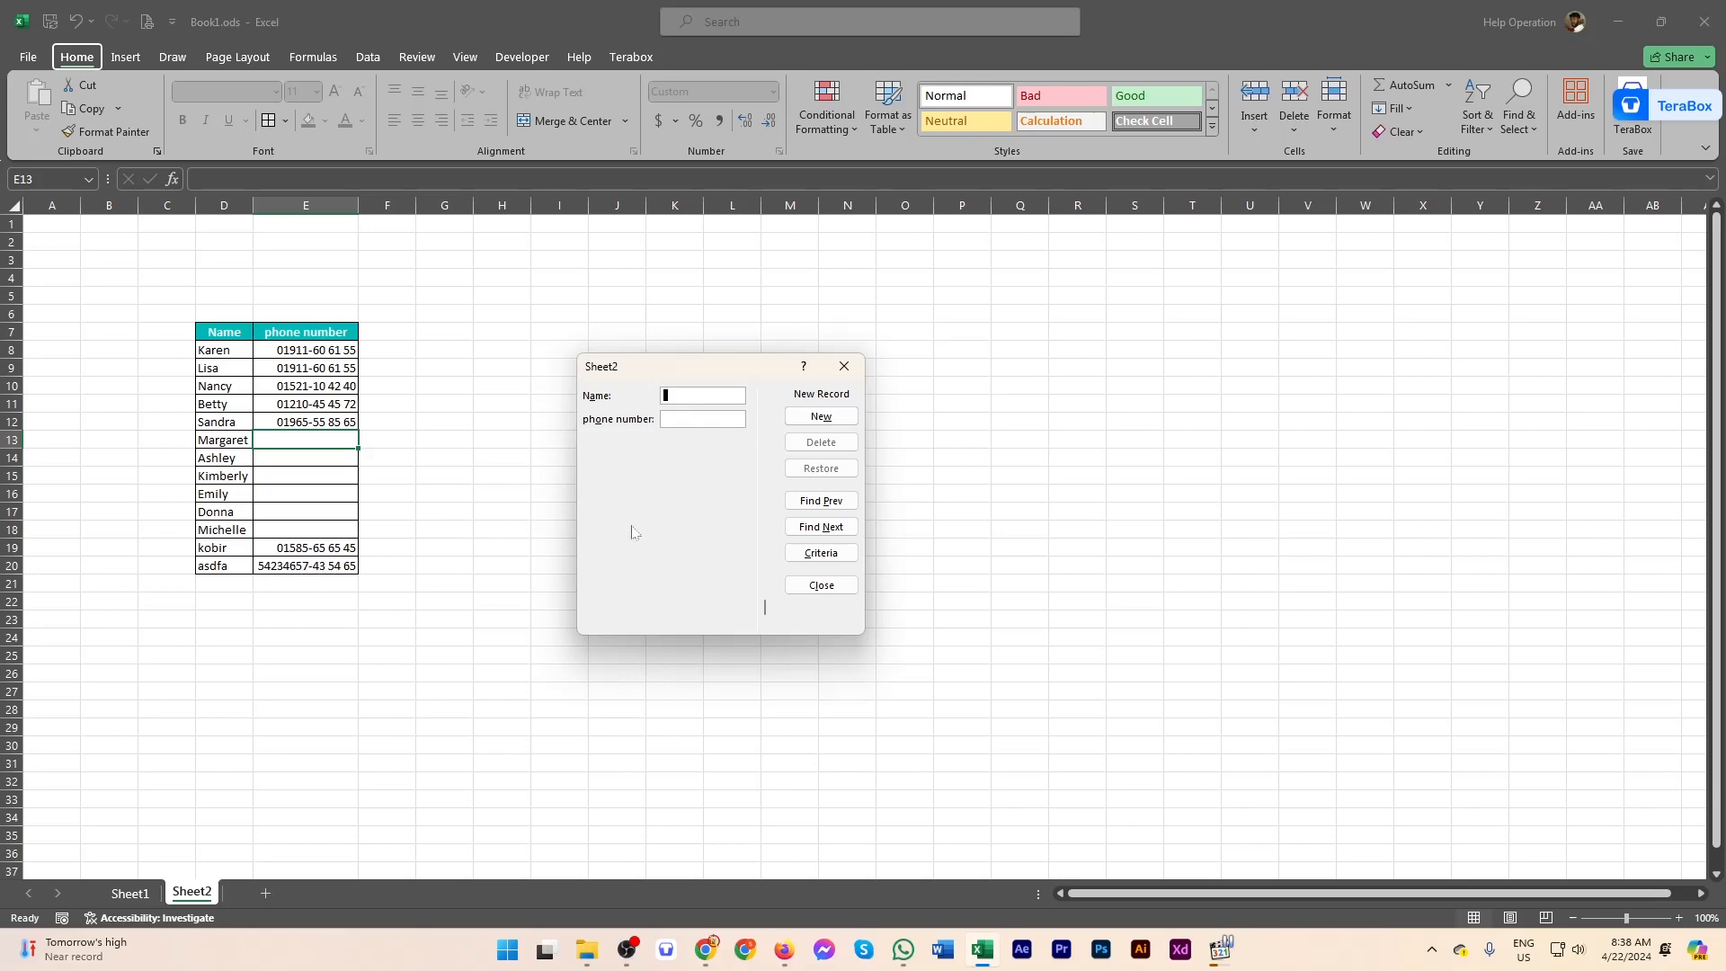
Step: Browse the form's records back to the first and forward to the last
click(763, 591)
drag(765, 460, 754, 629)
click(765, 411)
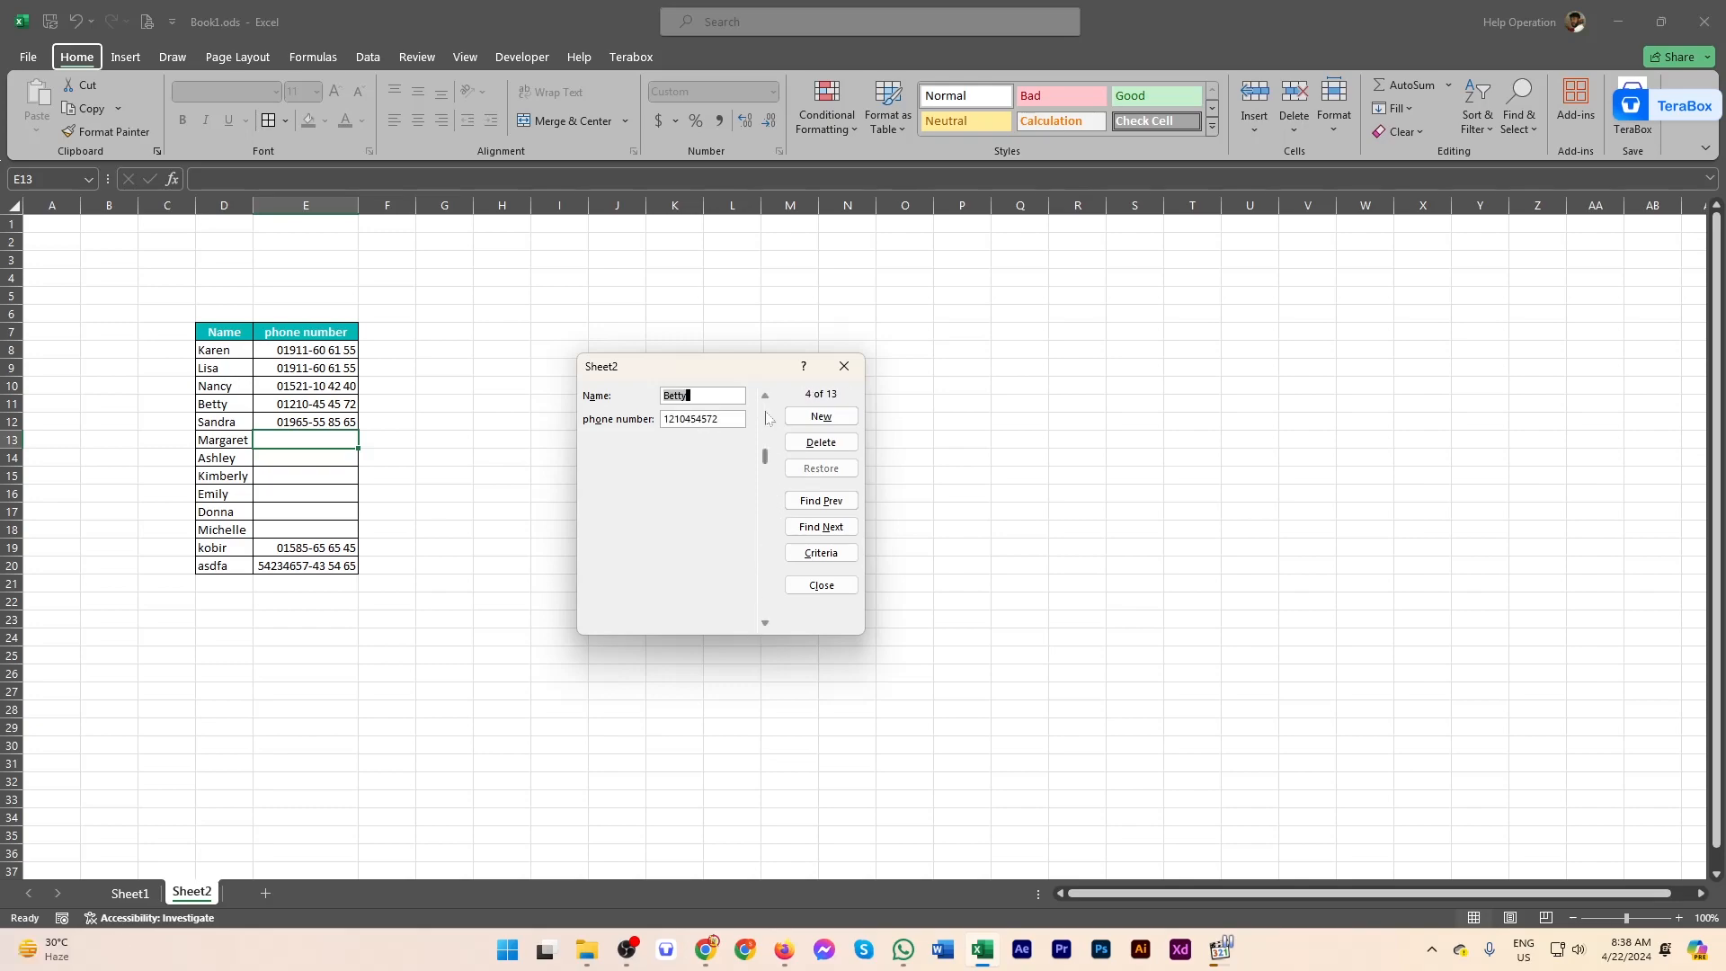
drag(765, 460, 764, 519)
click(768, 398)
click(768, 398)
click(768, 398)
click(769, 399)
click(769, 399)
click(769, 398)
click(768, 398)
click(765, 623)
click(765, 622)
click(765, 622)
click(766, 623)
click(765, 623)
click(765, 622)
click(765, 623)
Step: Delete the first four digits of the last record's phone number and save it
click(716, 420)
drag(685, 419, 641, 438)
key(Delete)
key(Return)
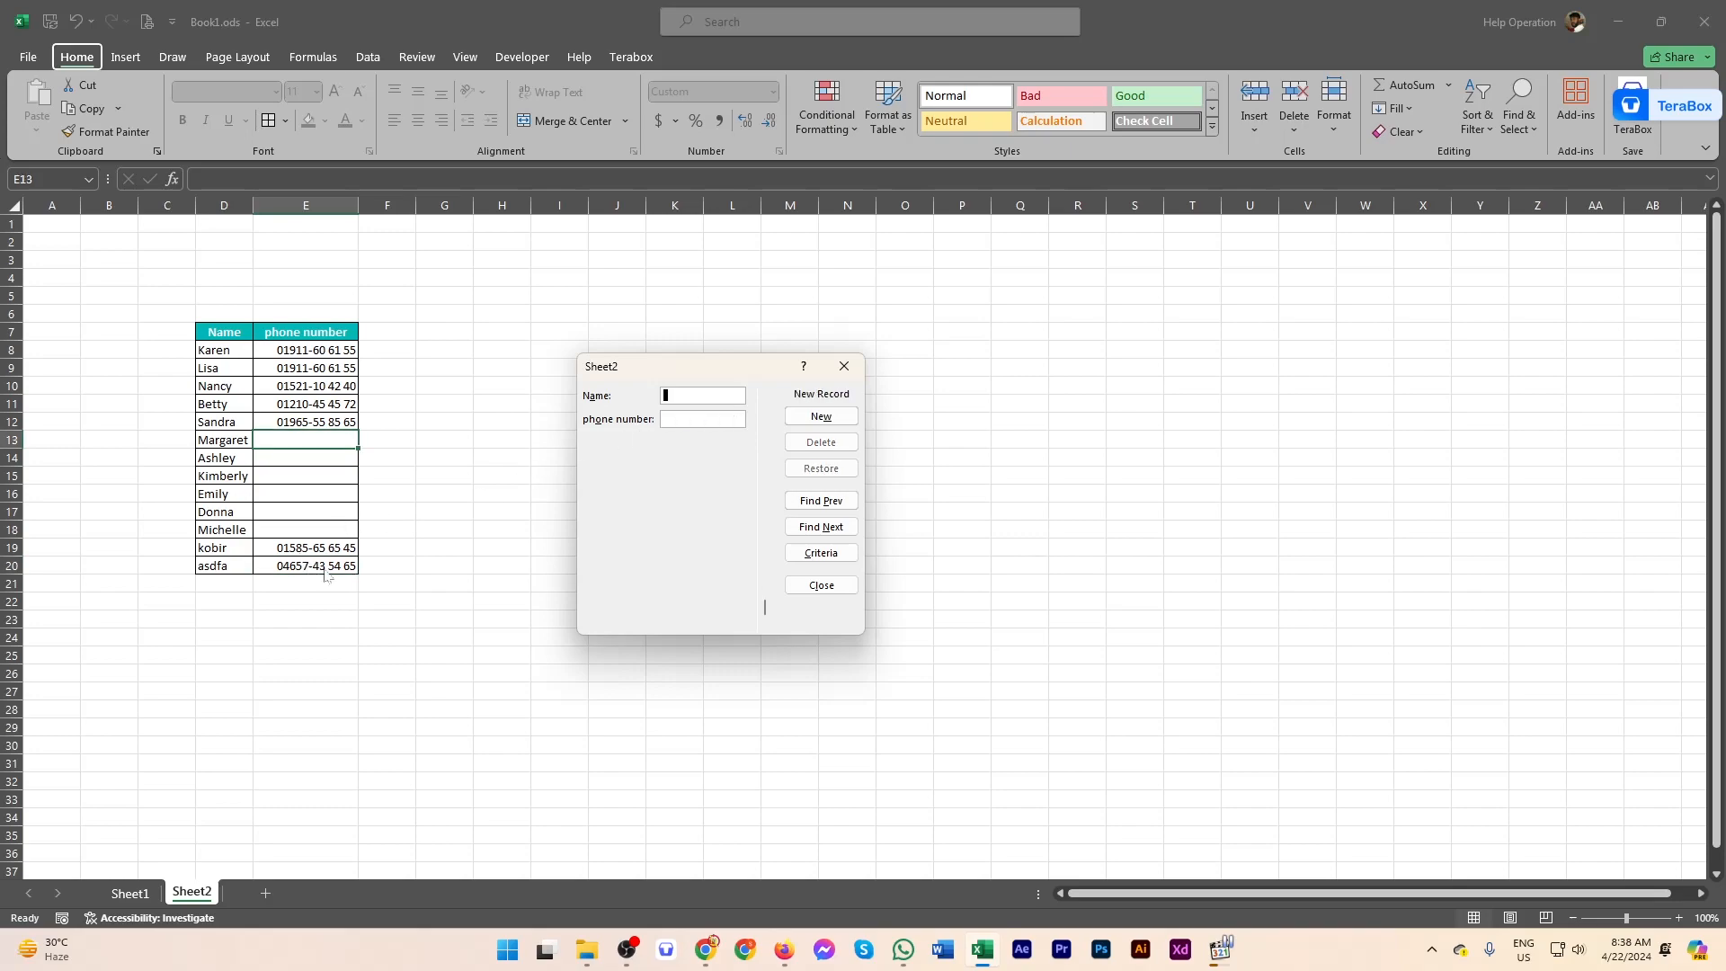